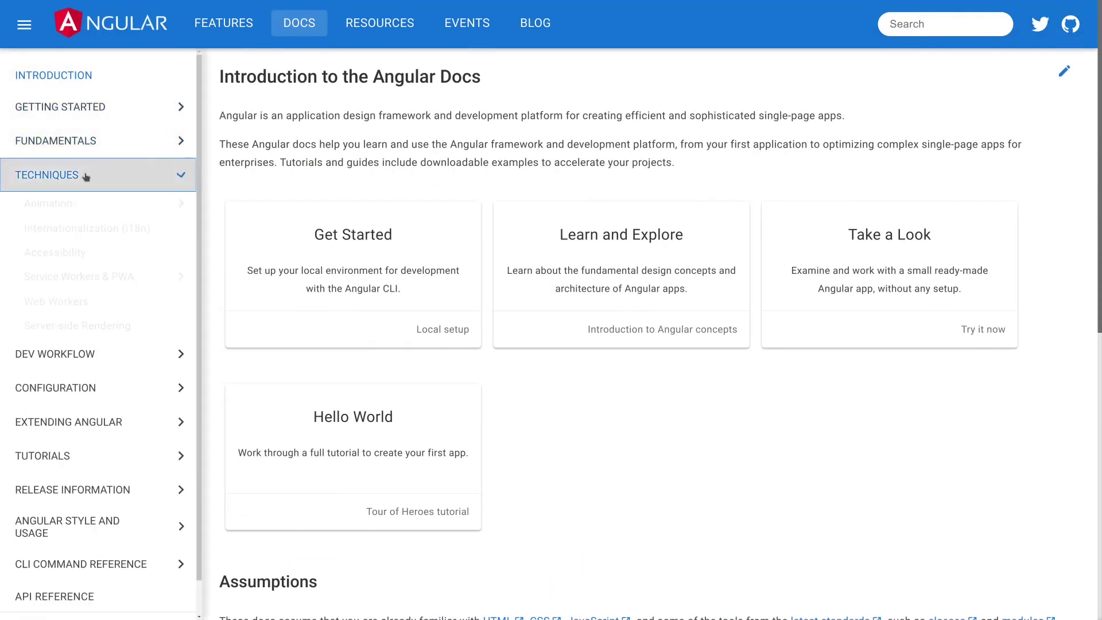
# Step: Open the 'A Sample App' tutorial via Fundamentals > Getting Started > Try it in the sidebar
pyautogui.click(98, 147)
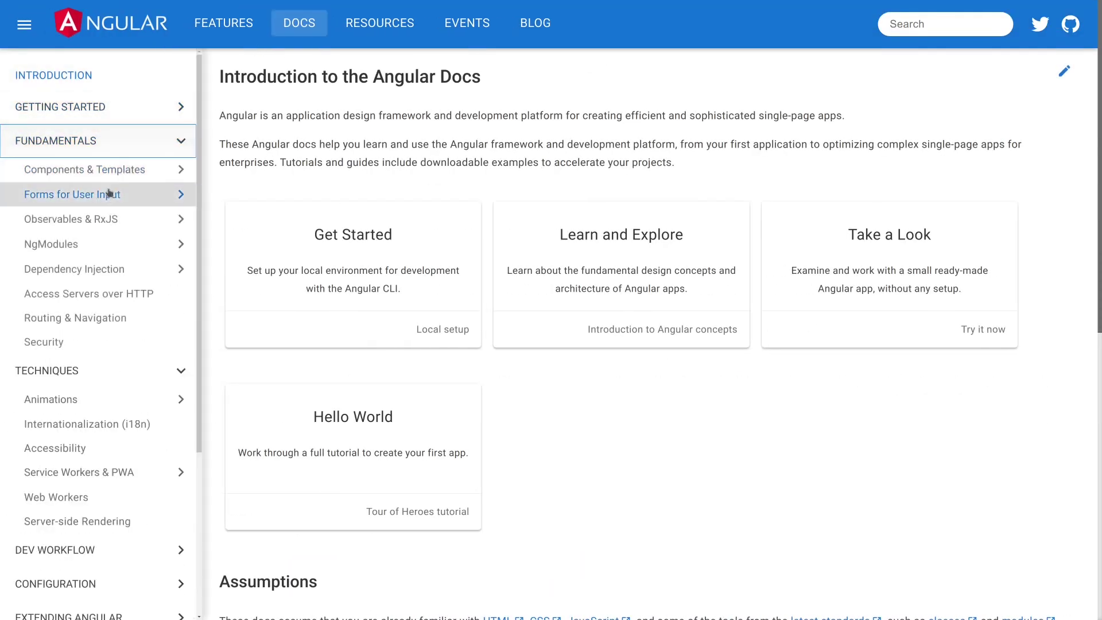
pyautogui.scroll(-2, 104, 253)
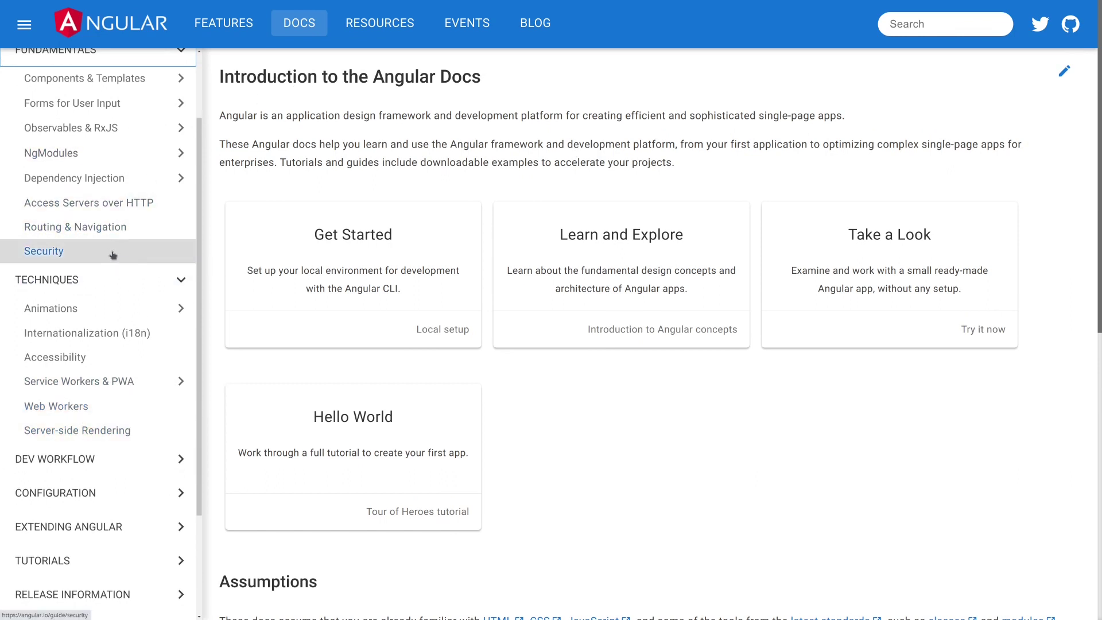
pyautogui.scroll(2, 112, 255)
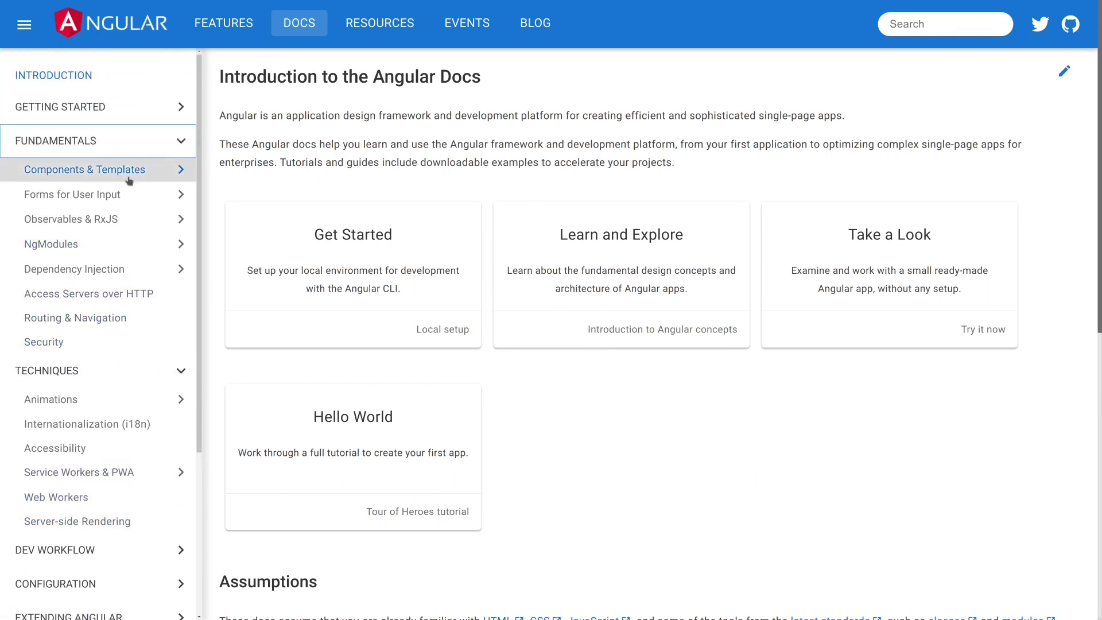
pyautogui.click(100, 112)
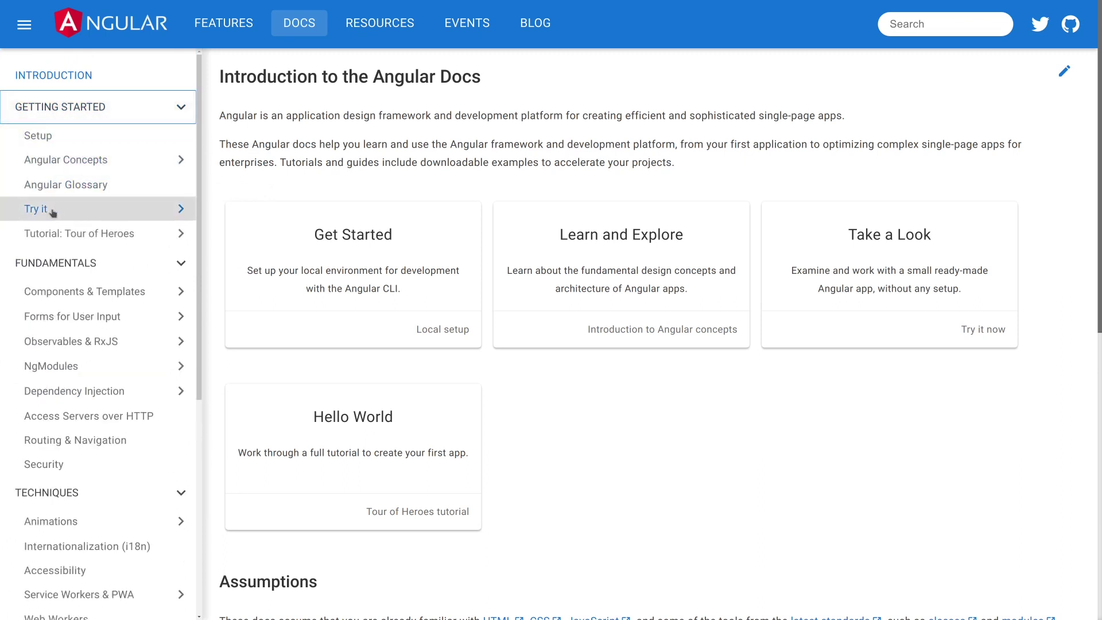
pyautogui.click(55, 212)
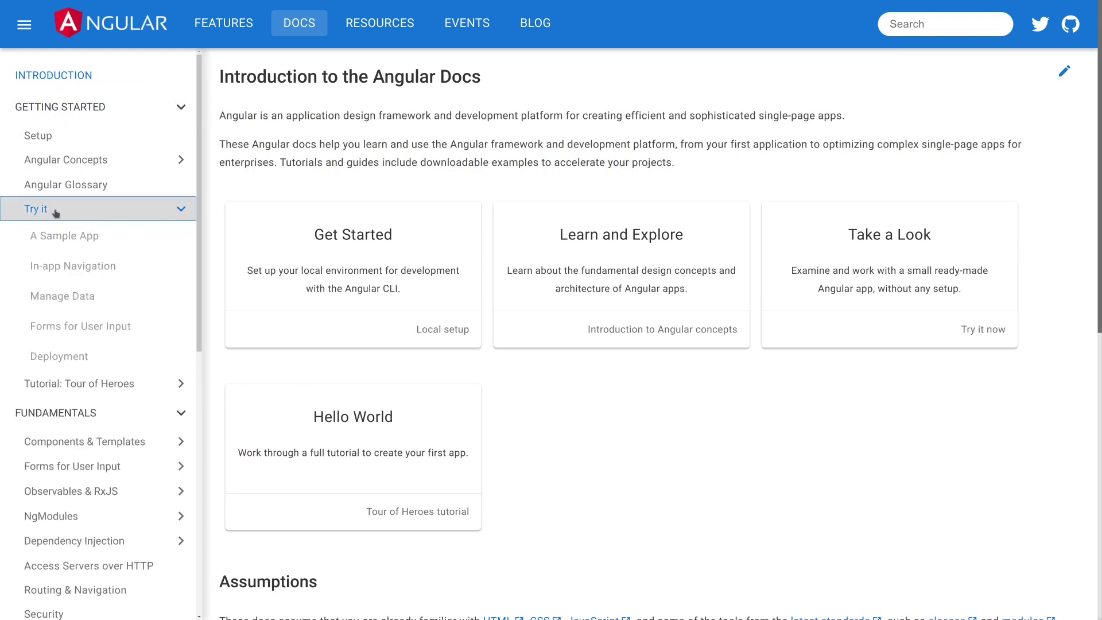
pyautogui.click(61, 235)
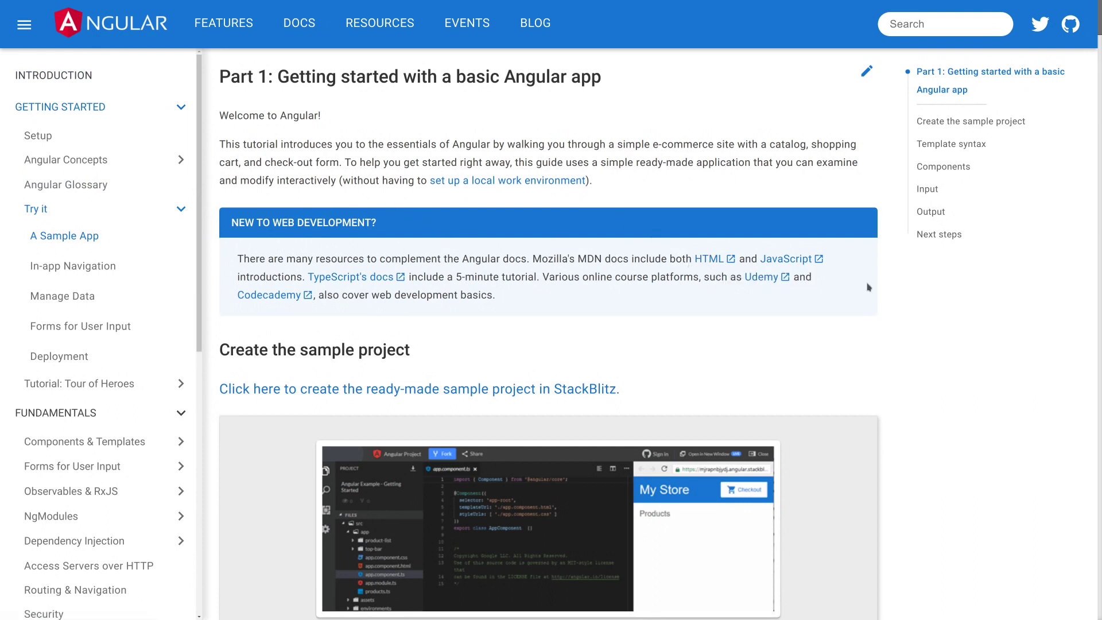
pyautogui.scroll(-3, 852, 293)
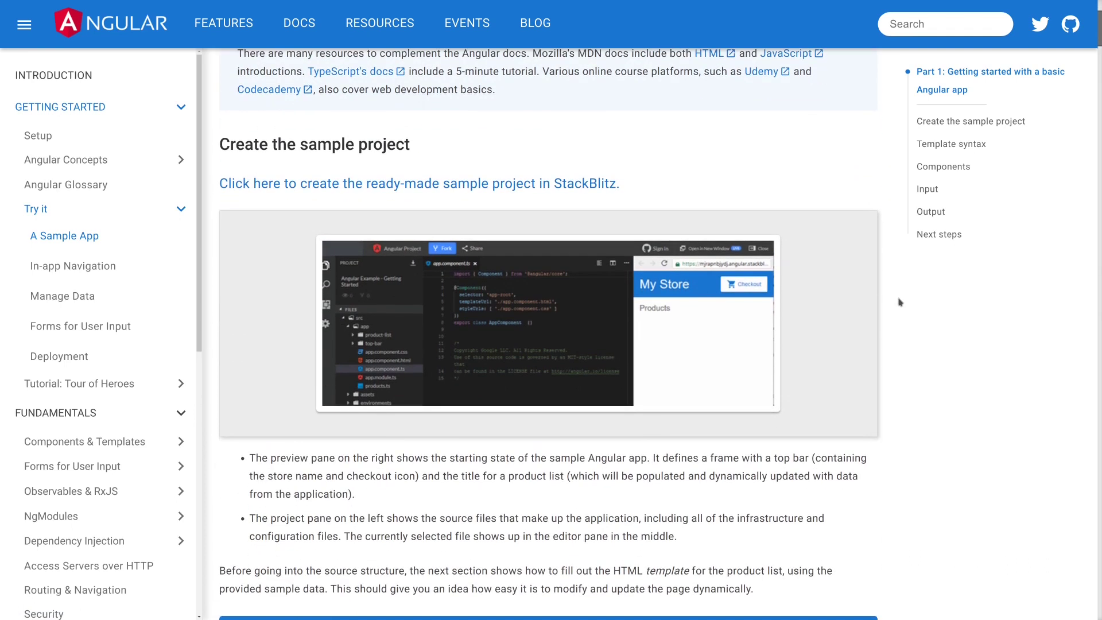
pyautogui.scroll(-2, 739, 262)
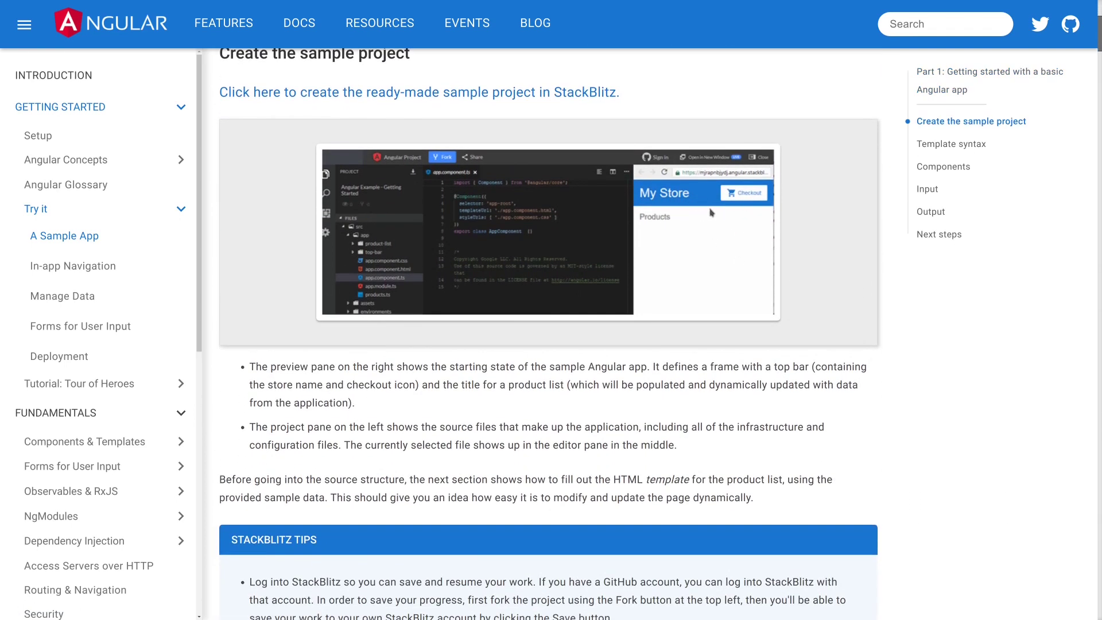
pyautogui.scroll(-3, 746, 261)
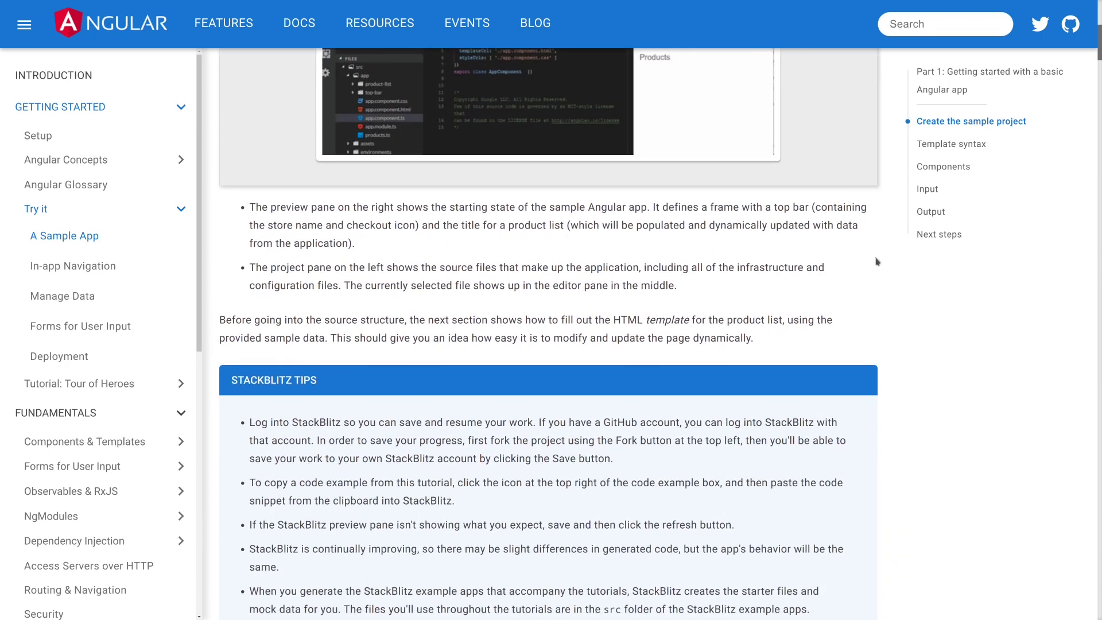
pyautogui.scroll(-7, 876, 262)
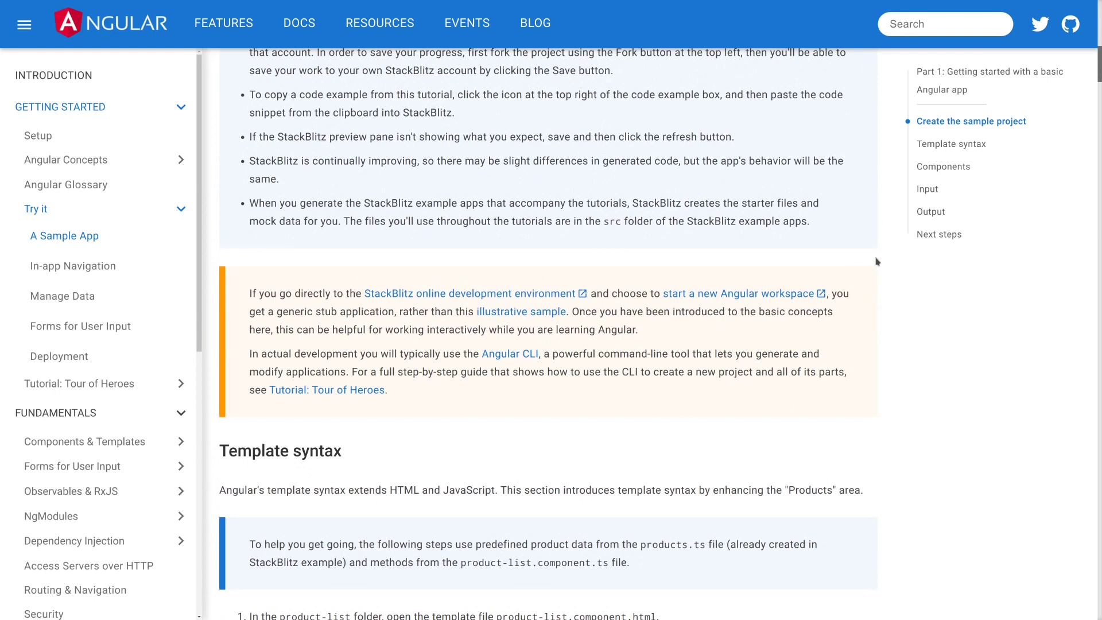
pyautogui.scroll(-2, 876, 261)
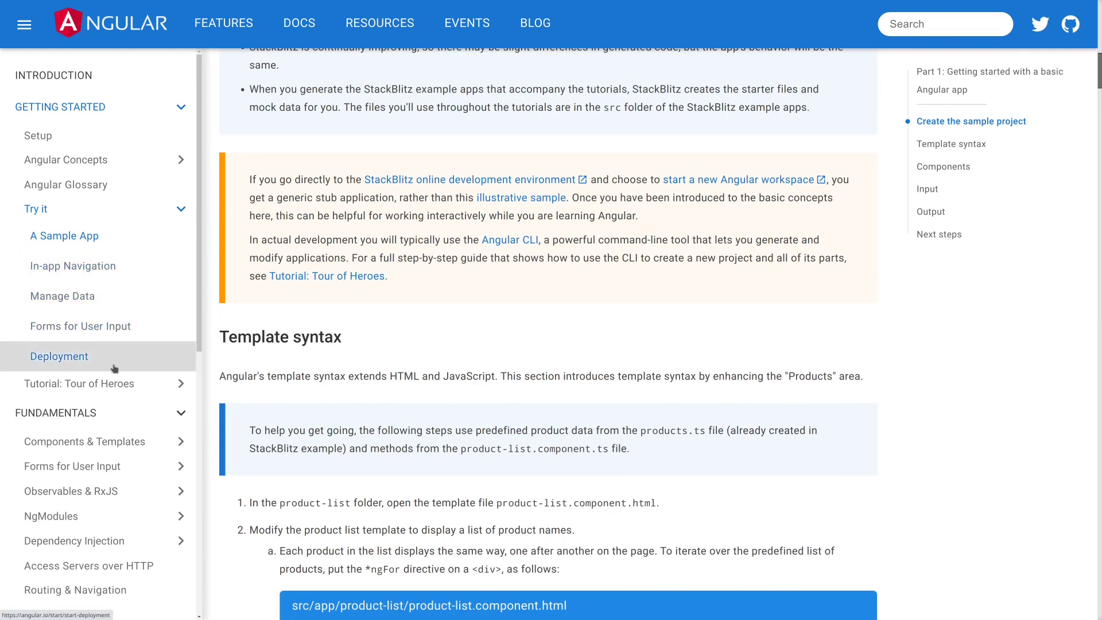
# Step: Open the Tour of Heroes tutorial Introduction and scroll through it
pyautogui.click(85, 386)
pyautogui.click(60, 410)
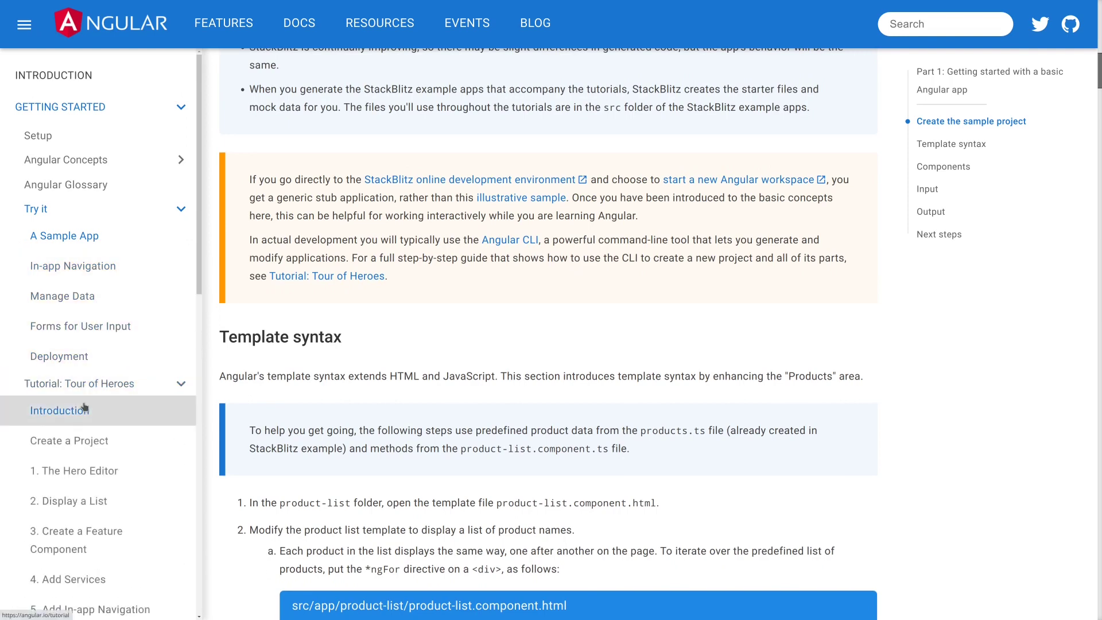
pyautogui.scroll(-10, 407, 351)
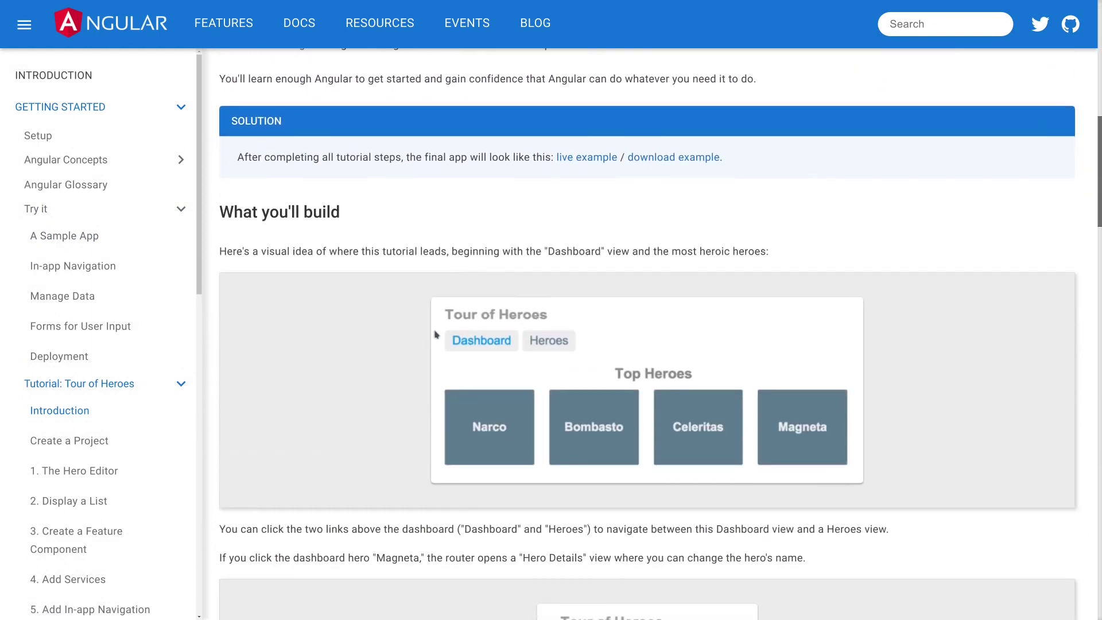
pyautogui.scroll(-1, 434, 335)
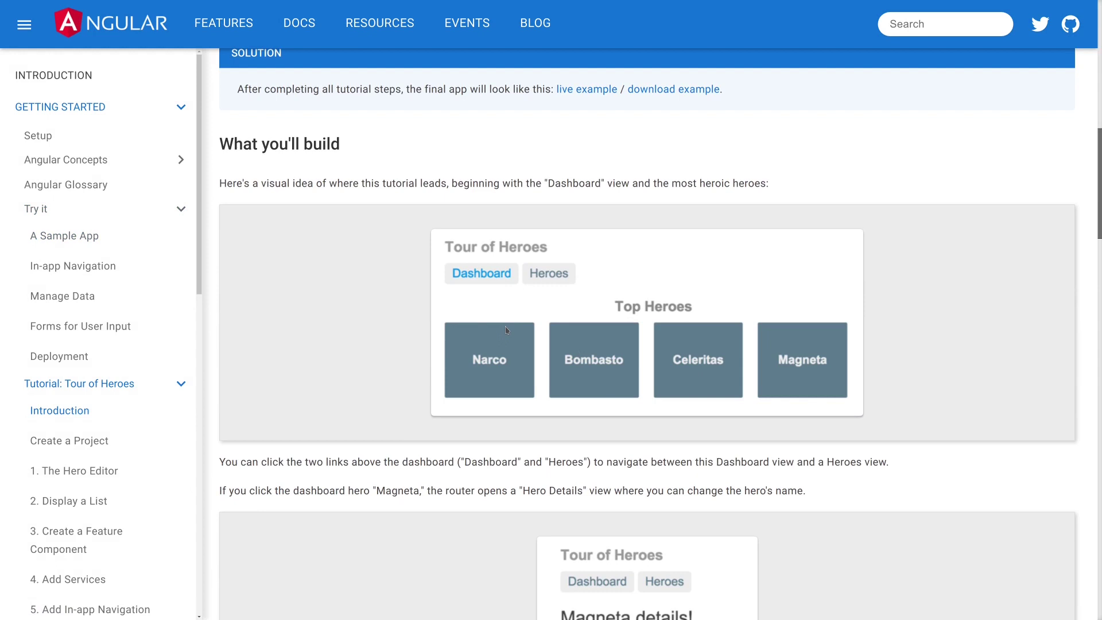
pyautogui.scroll(-3, 598, 366)
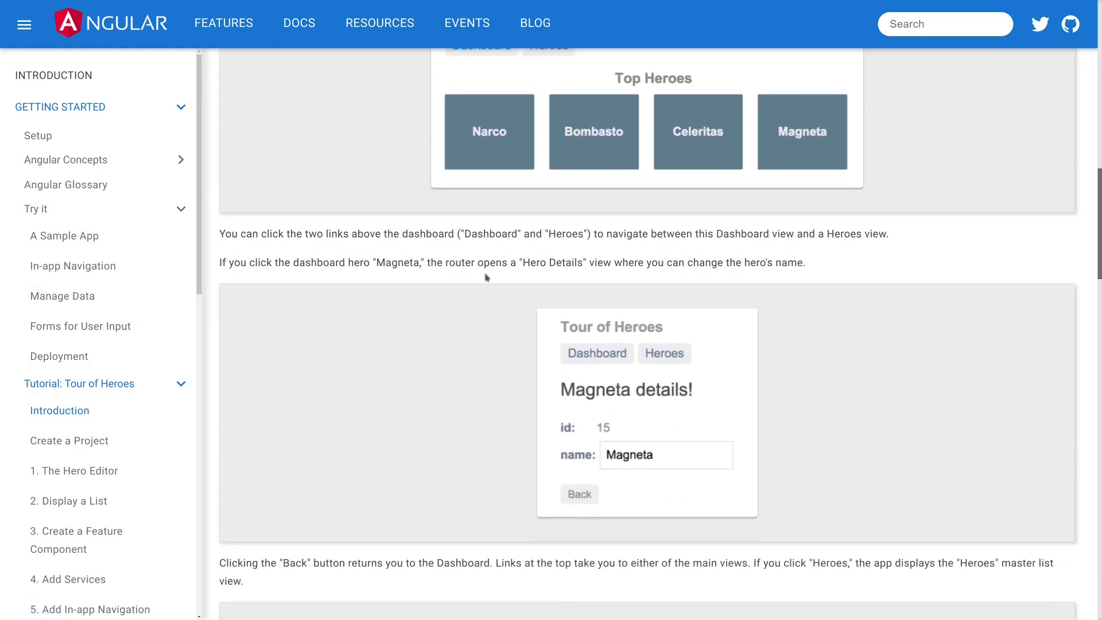
pyautogui.scroll(-1, 149, 472)
# Step: Read the '2. Display a List' chapter, then go to the Resources page
pyautogui.click(117, 413)
pyautogui.scroll(-3, 444, 388)
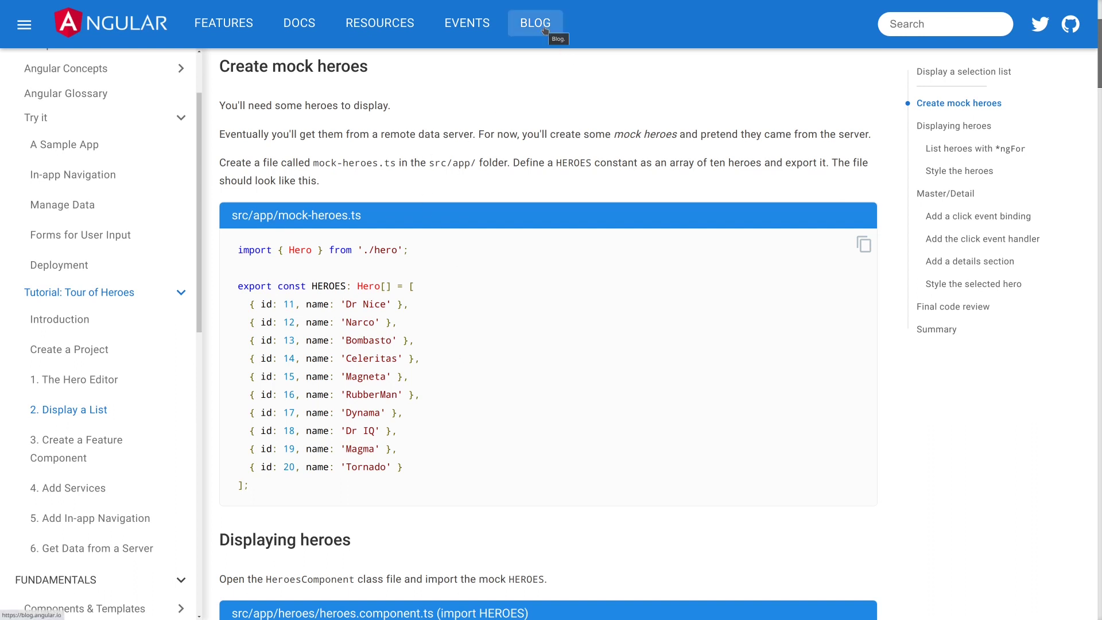
pyautogui.click(382, 26)
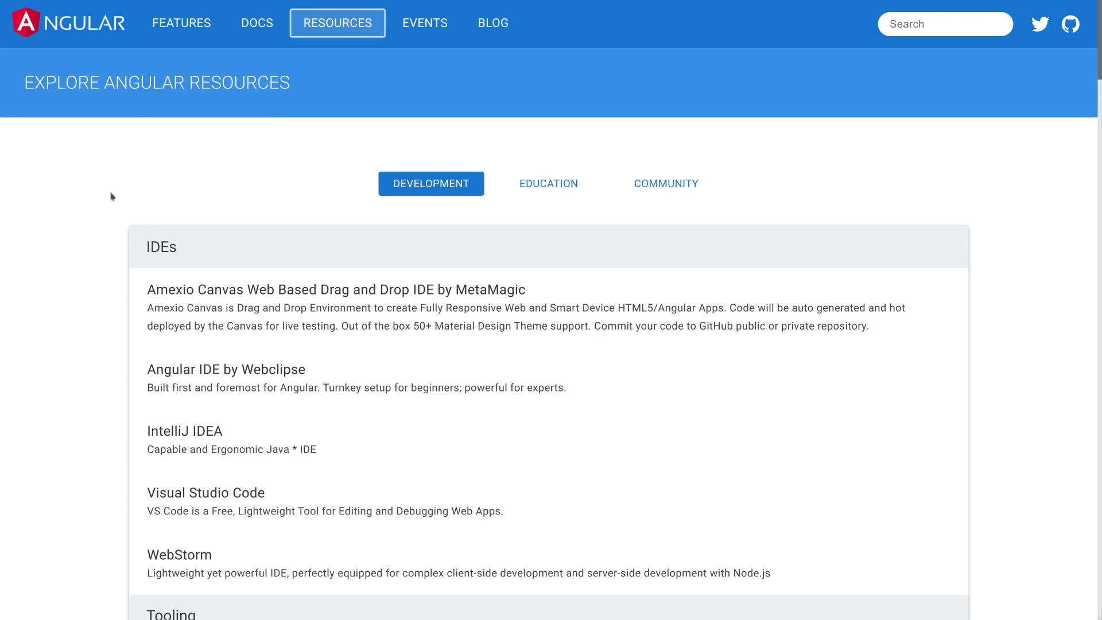
# Step: Scroll through the IDEs, Tooling and Data Libraries lists, then back to the top
pyautogui.scroll(-5, 111, 197)
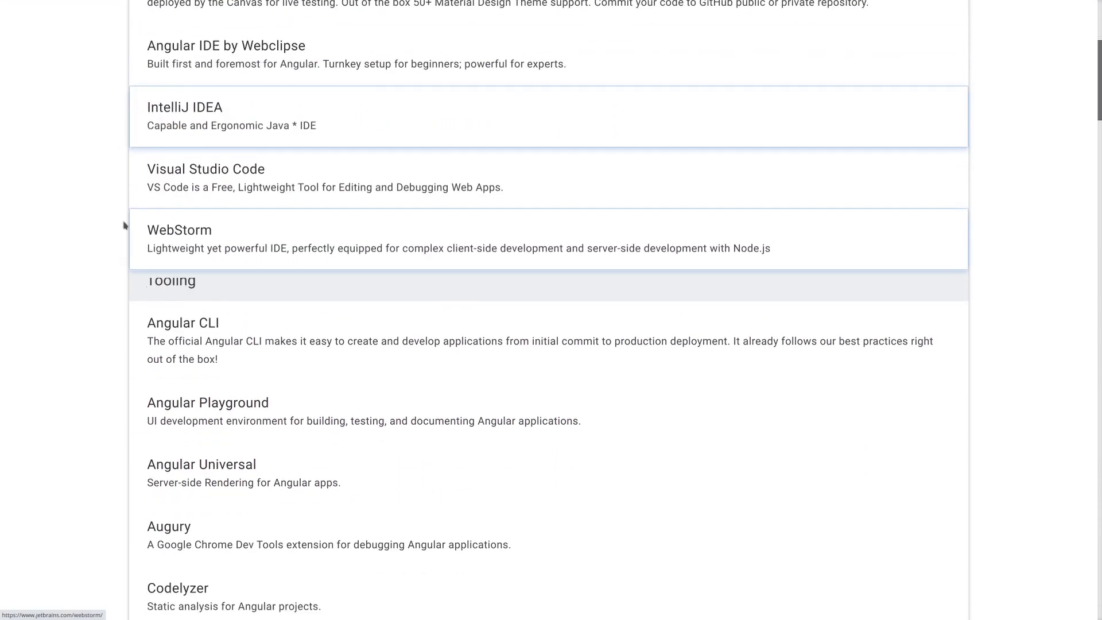
pyautogui.scroll(-15, 123, 224)
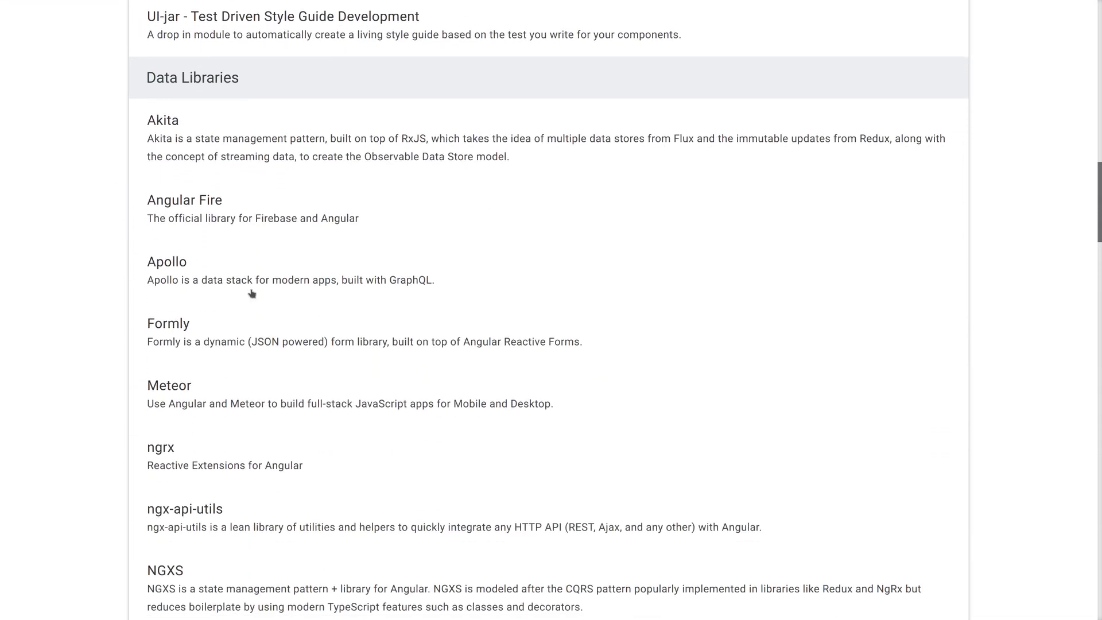
pyautogui.scroll(-3, 106, 241)
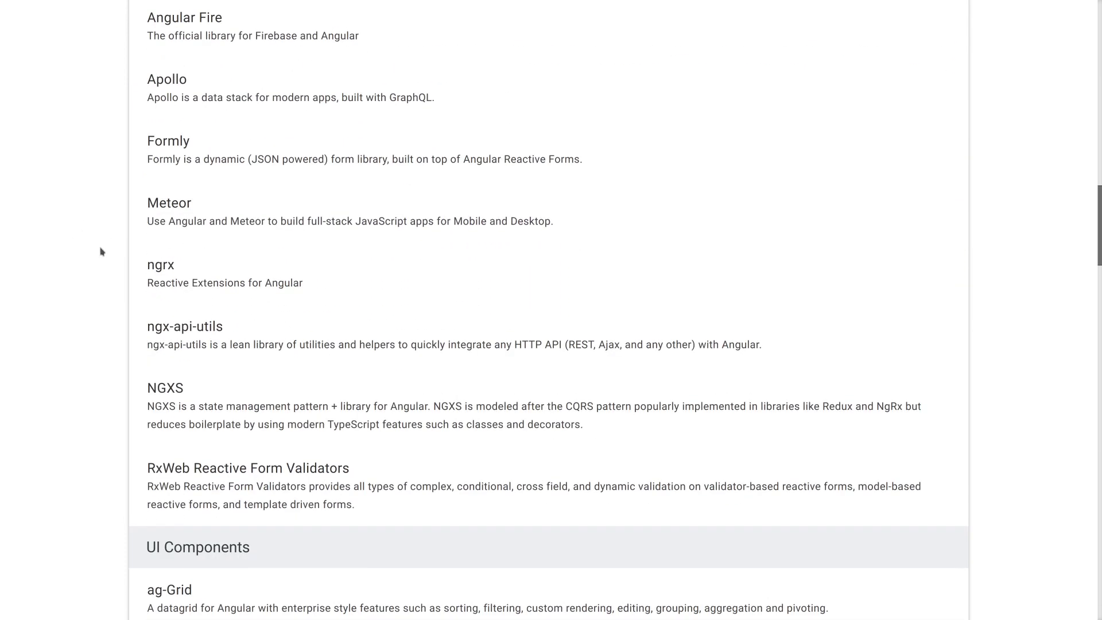
pyautogui.scroll(19, 101, 251)
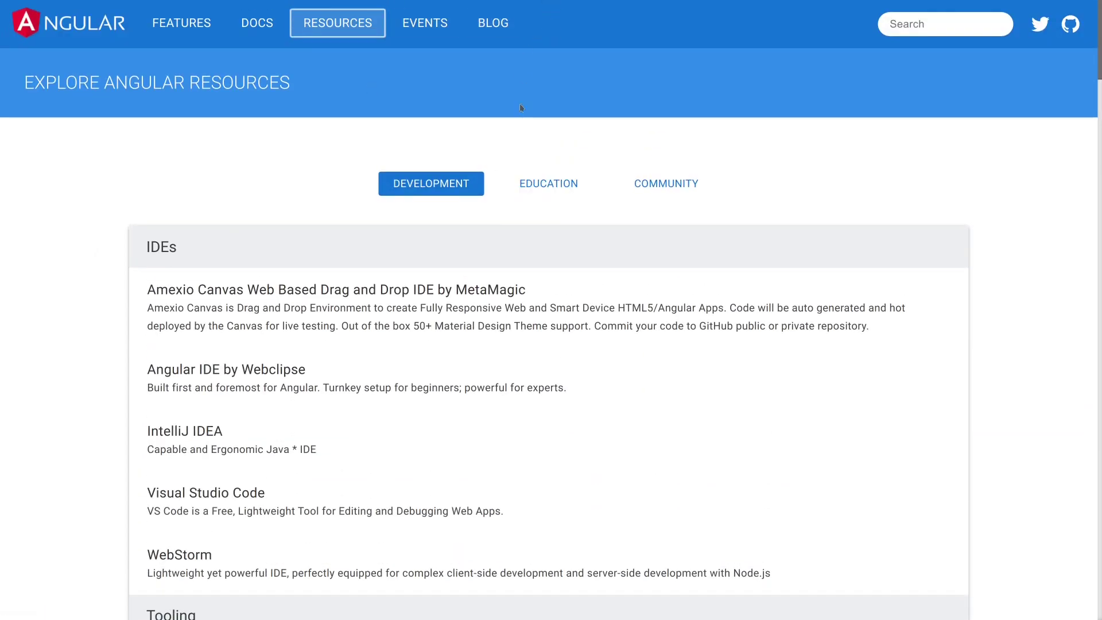
# Step: Browse the Angular Blog's posts like 'A Roadmap for Angular', then exit full screen
pyautogui.click(489, 26)
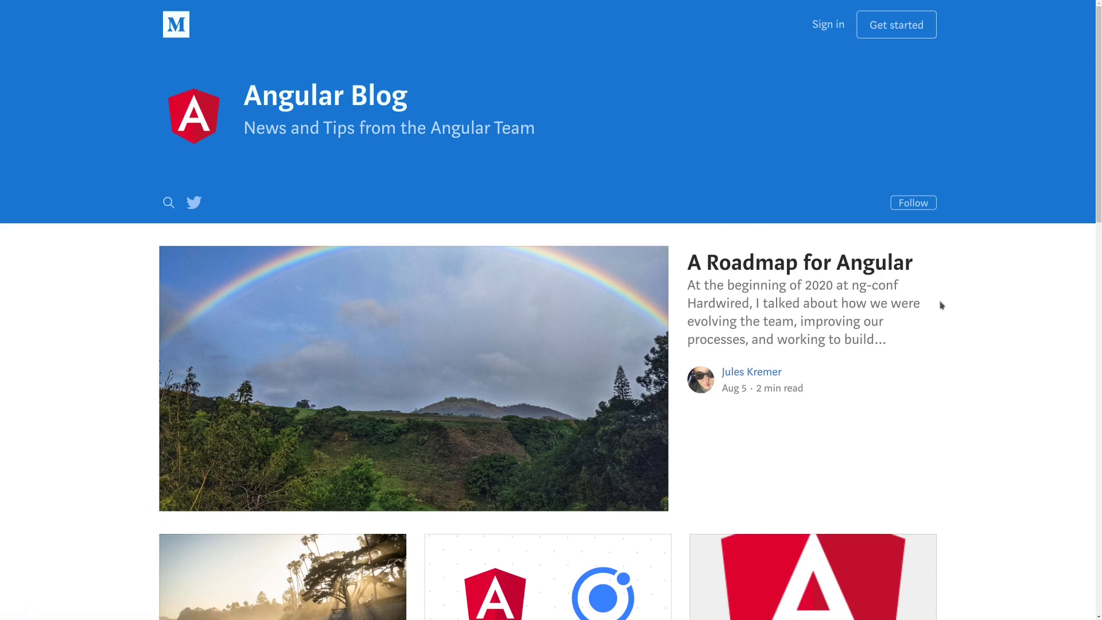
pyautogui.scroll(-4, 953, 352)
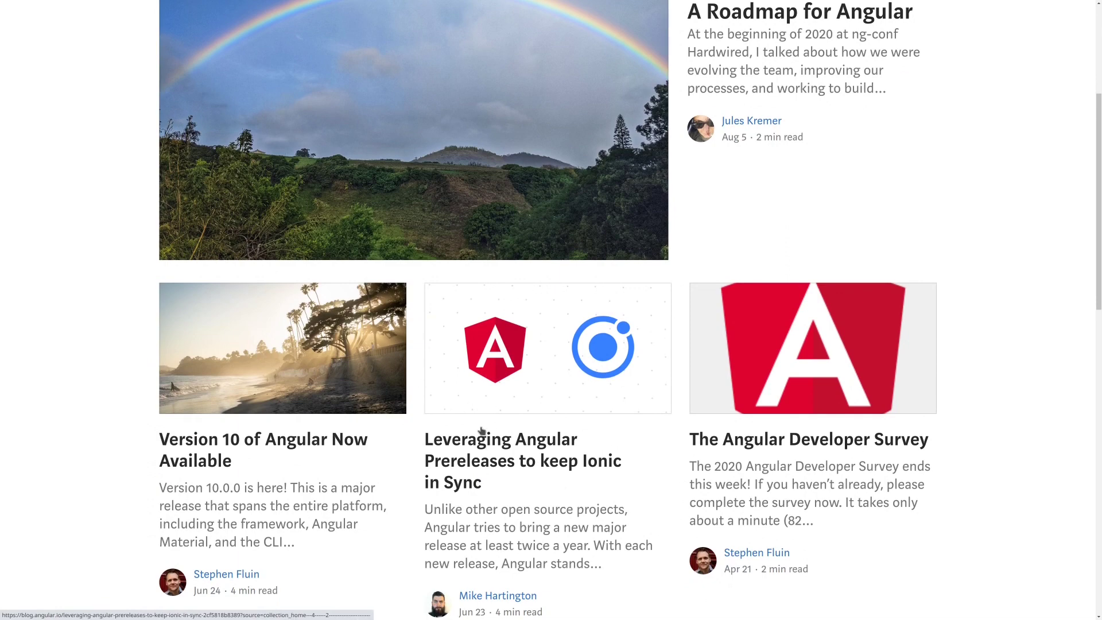
pyautogui.scroll(-4, 481, 436)
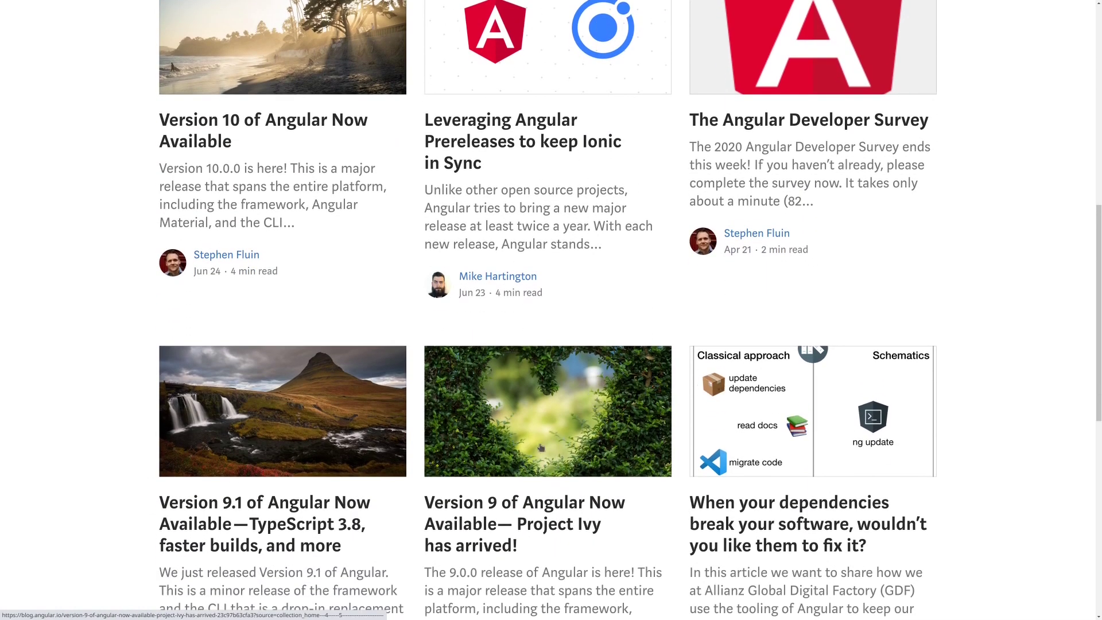
pyautogui.scroll(2, 614, 441)
pyautogui.scroll(5, 614, 440)
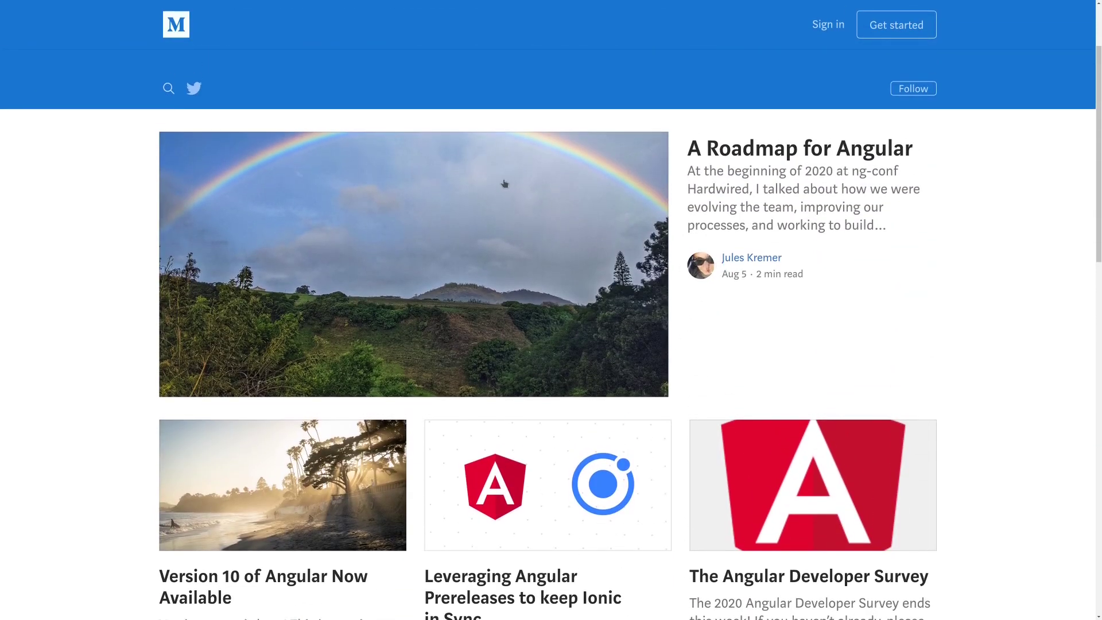
pyautogui.moveTo(551, 4)
pyautogui.click(551, 31)
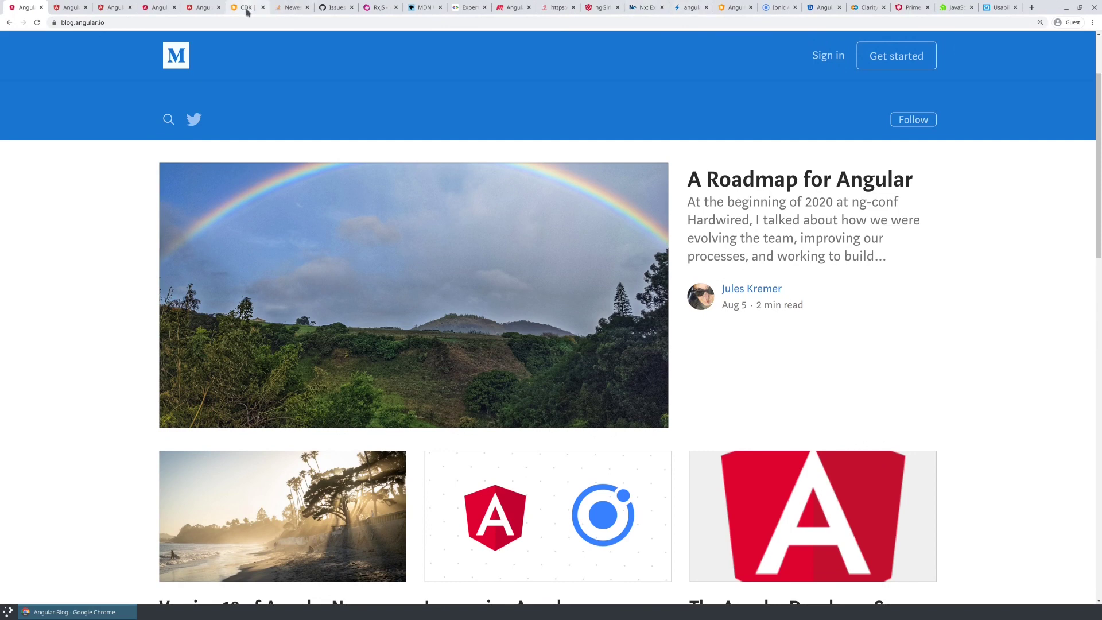
# Step: Switch to the Angular CDK docs tab and view it full screen with F11
pyautogui.click(245, 8)
pyautogui.press('F11')
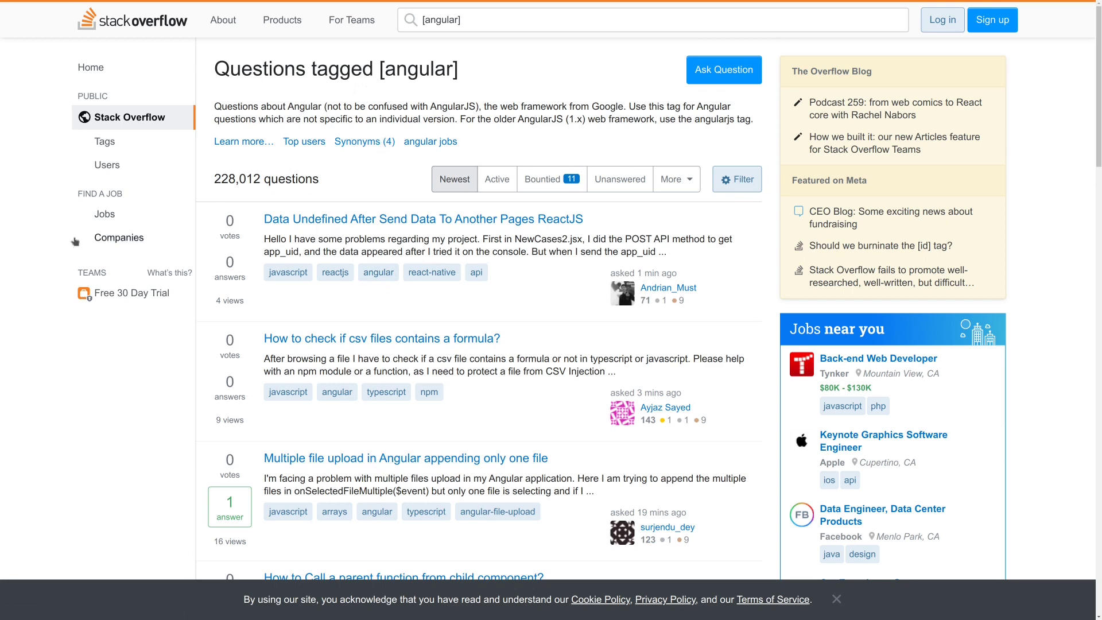
pyautogui.scroll(-1, 89, 339)
pyautogui.scroll(-1, 89, 339)
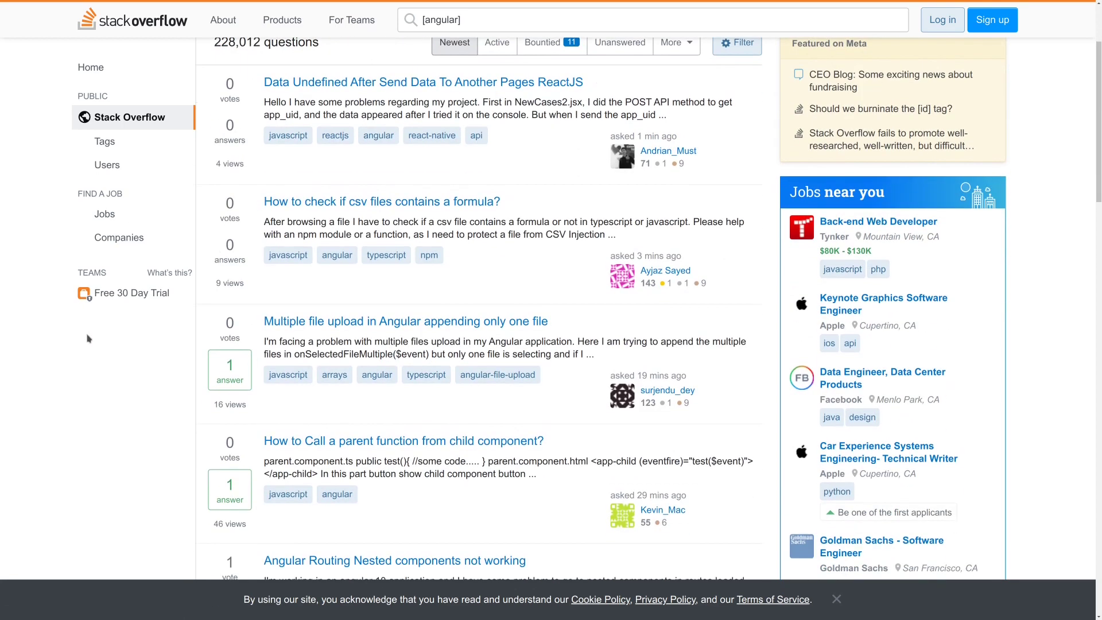
pyautogui.scroll(2, 89, 338)
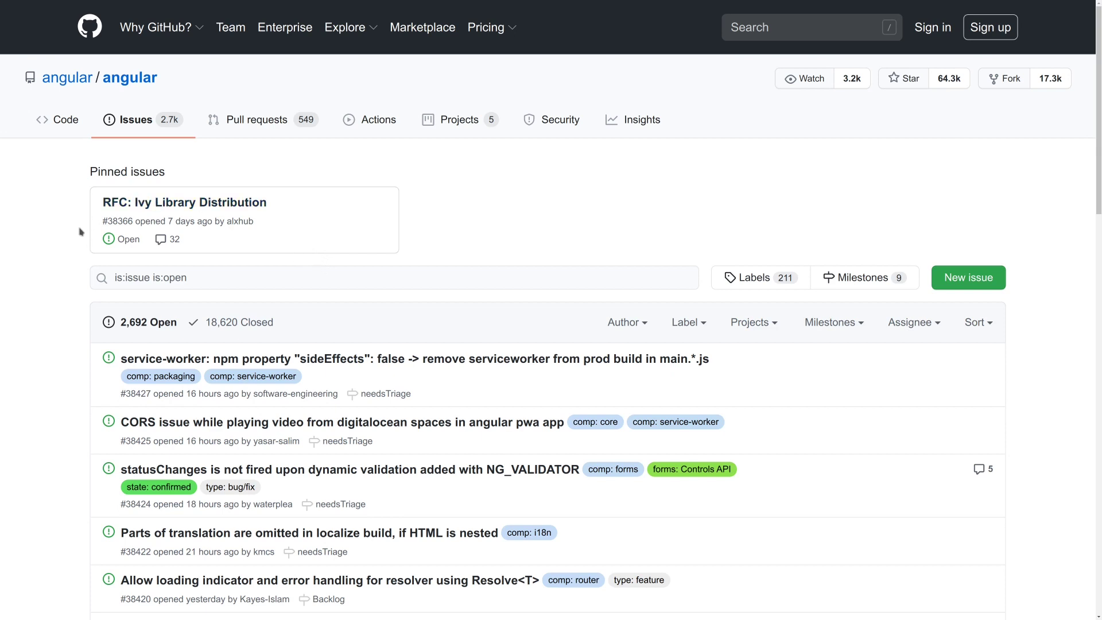
# Step: Scroll the angular/angular open issues, try New issue, and dismiss the sign-up prompt
pyautogui.scroll(-2, 80, 231)
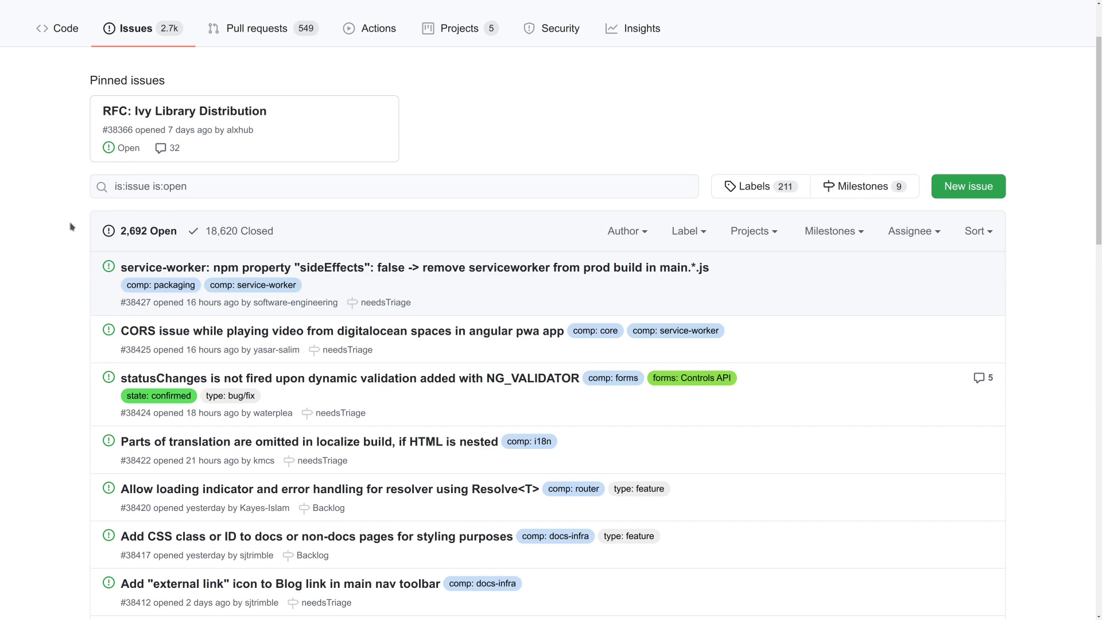
pyautogui.scroll(-3, 71, 228)
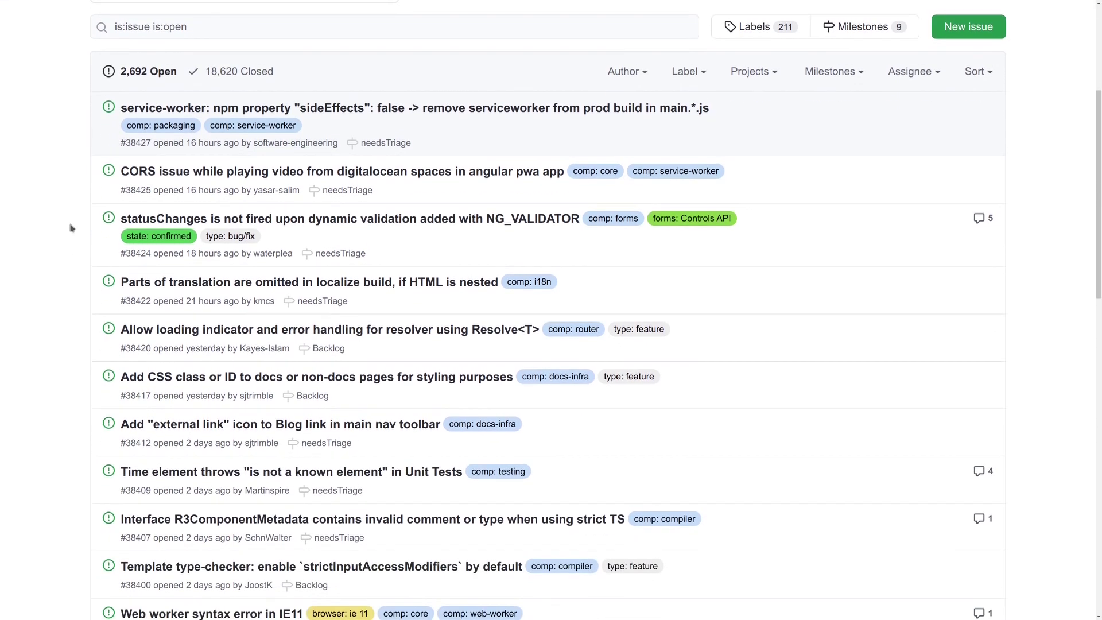
pyautogui.scroll(2, 71, 229)
pyautogui.scroll(2, 71, 228)
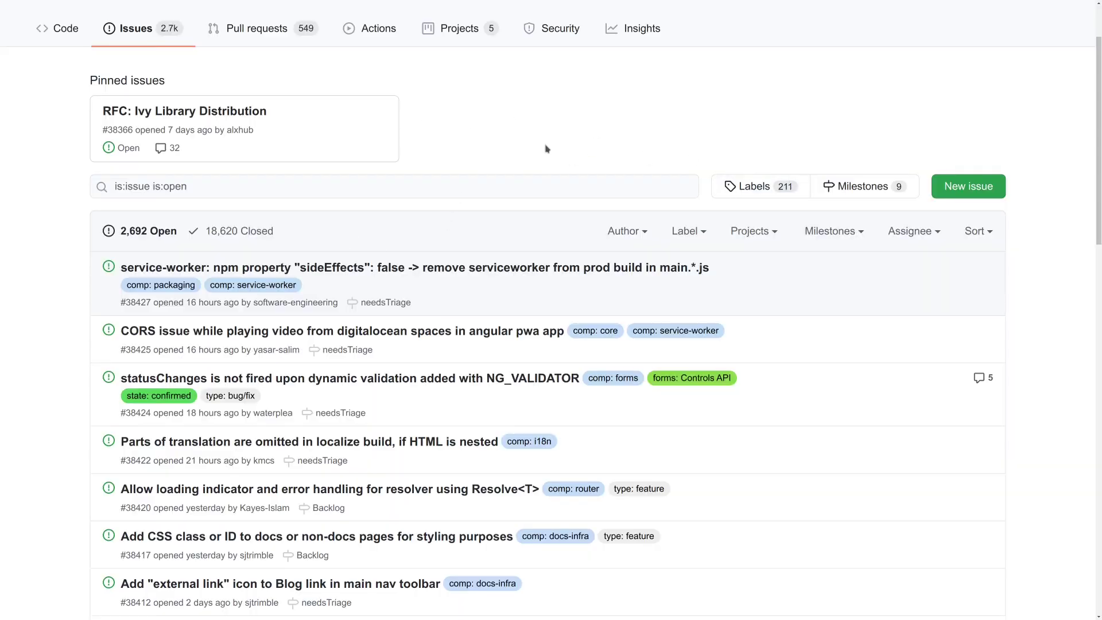
pyautogui.click(957, 193)
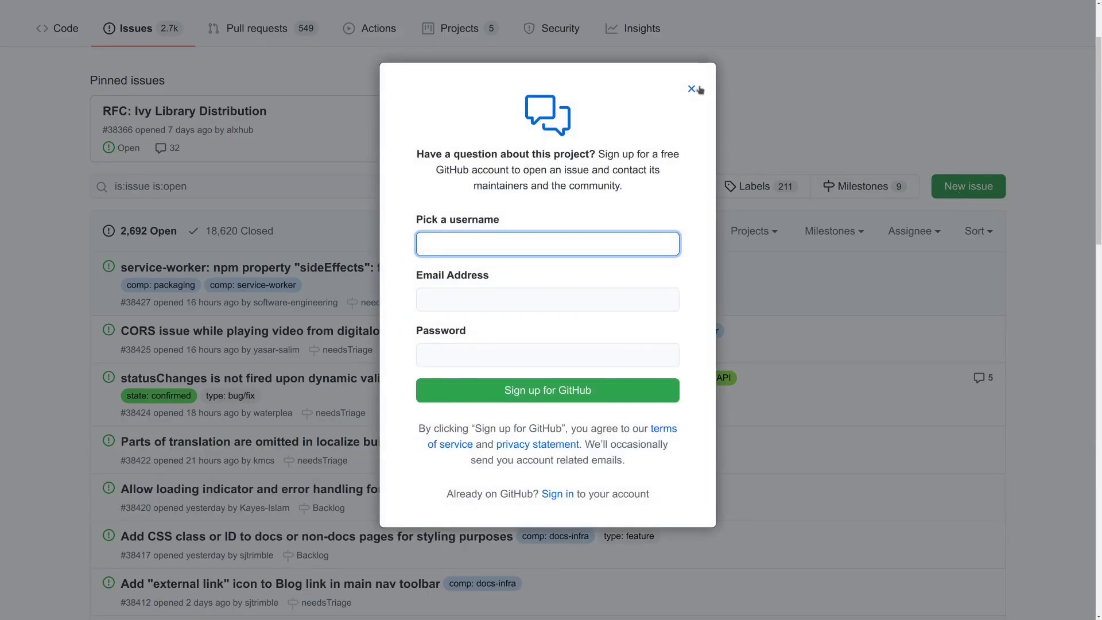
pyautogui.click(691, 89)
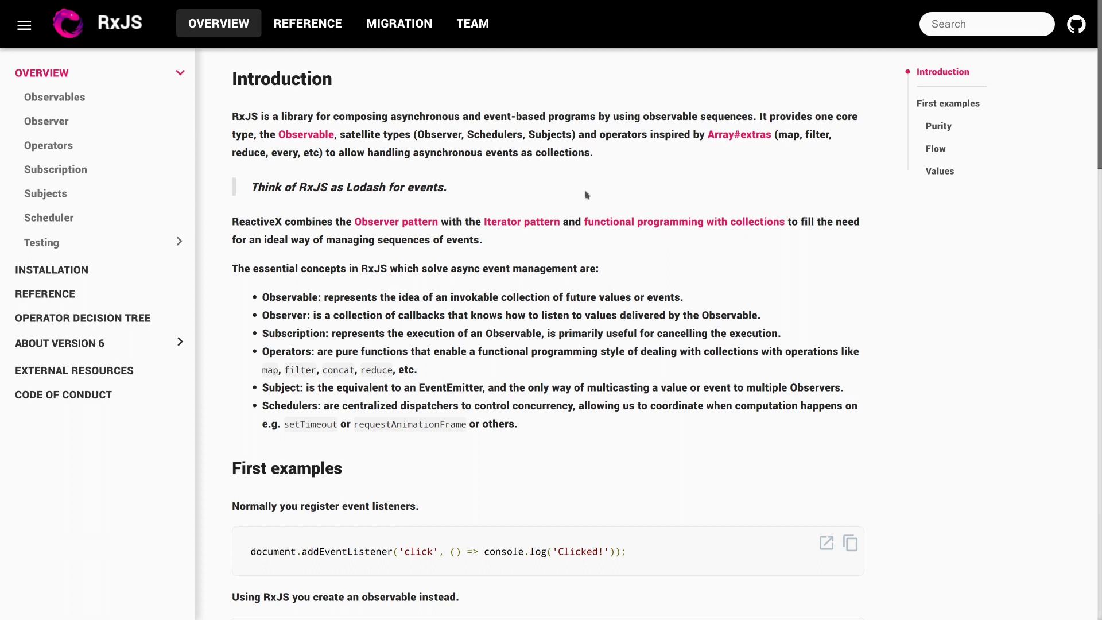
# Step: In the Operator Decision Tree, follow the combine-Observables path to race, then go back
pyautogui.click(97, 319)
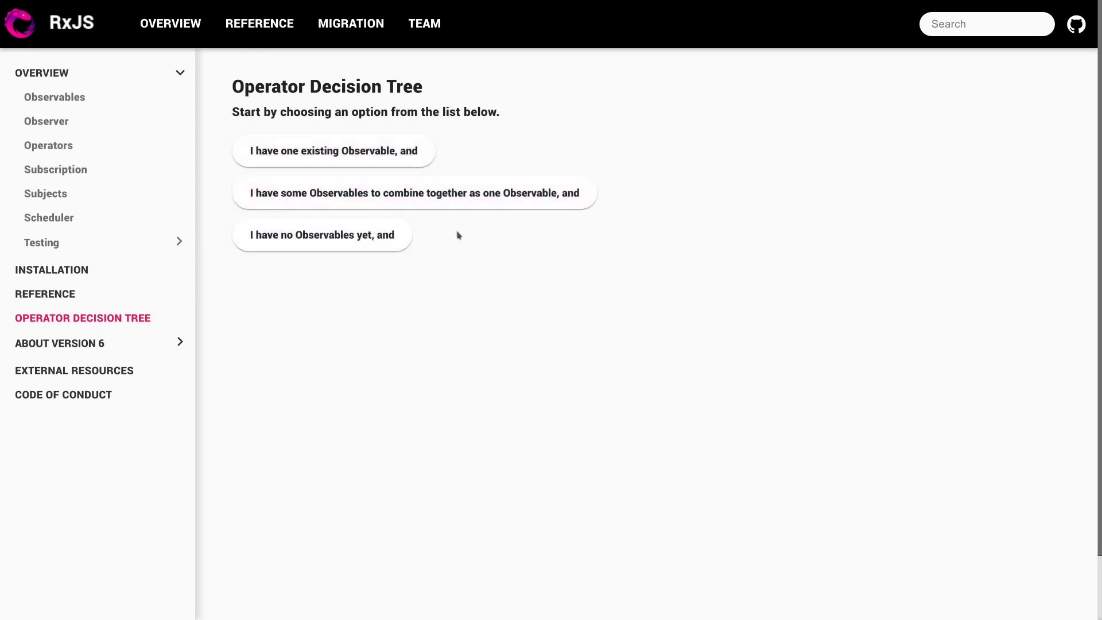
pyautogui.click(438, 205)
pyautogui.click(356, 201)
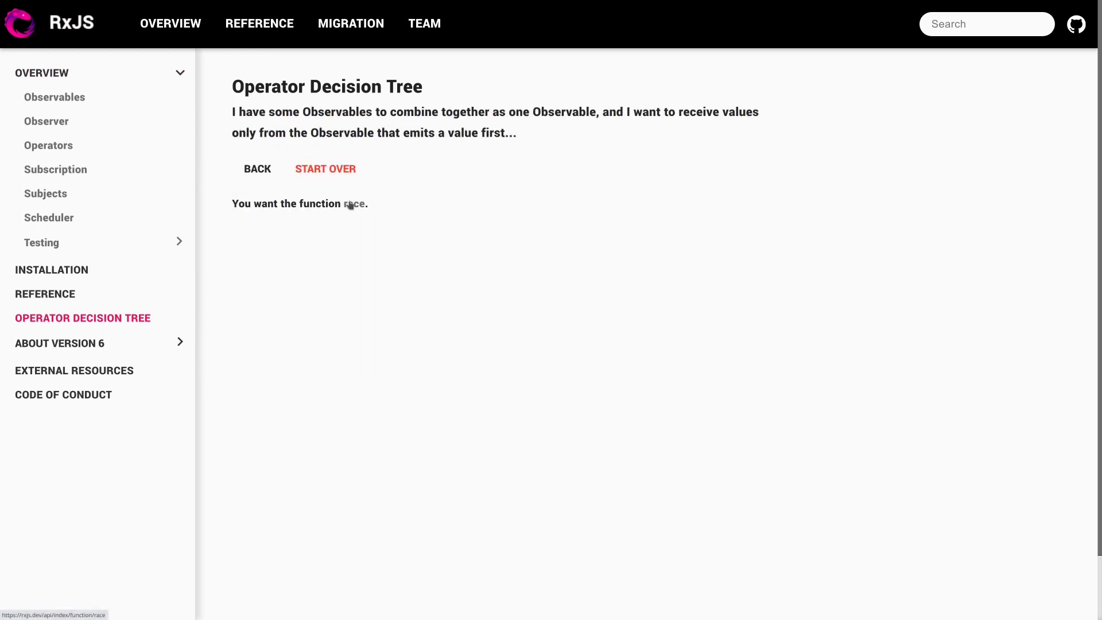
pyautogui.click(260, 171)
# Step: Choose one Observable, let some values pass, custom logic, reaching the filter operator reference
pyautogui.click(304, 164)
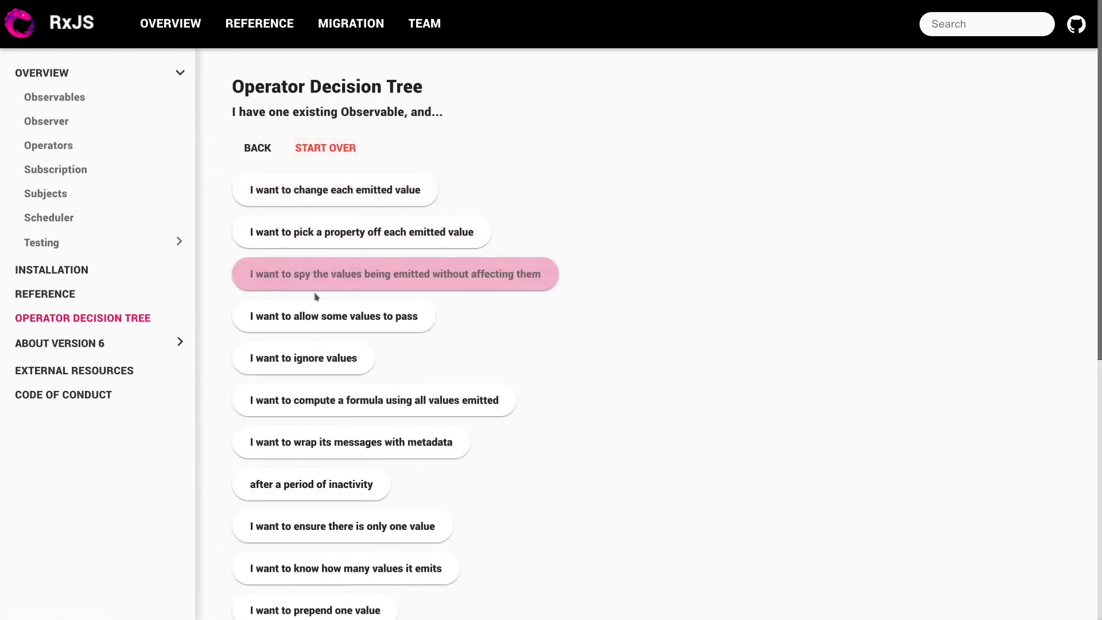
pyautogui.click(315, 318)
pyautogui.click(305, 191)
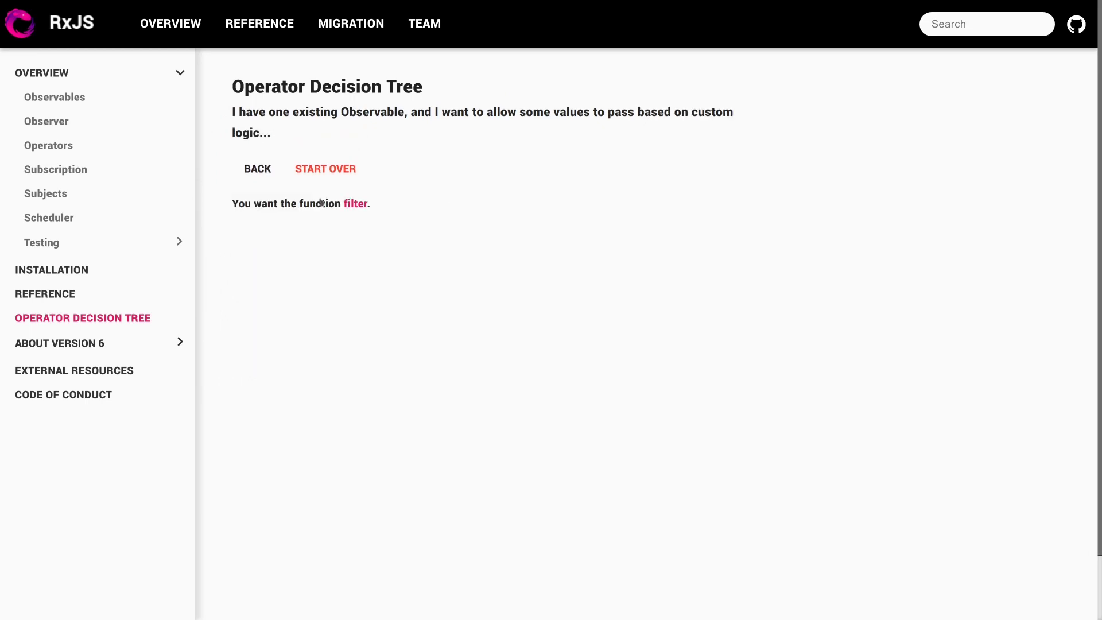
pyautogui.click(351, 205)
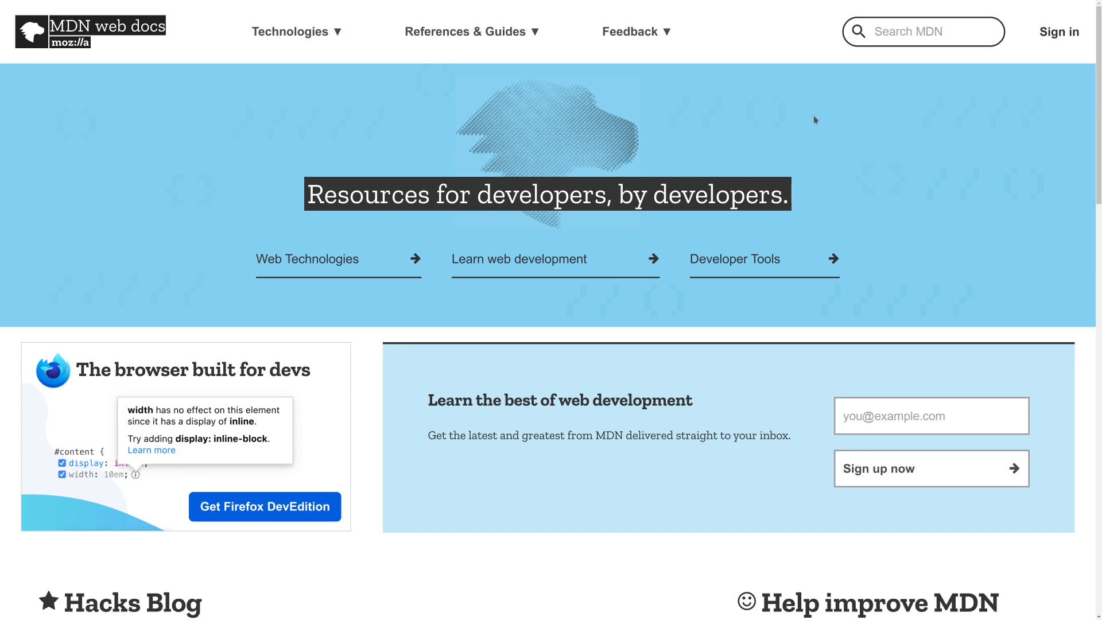
# Step: Search MDN for 'onclick' and open the SVG onclick attribute result
pyautogui.click(899, 33)
pyautogui.write('onclick')
pyautogui.press('Return')
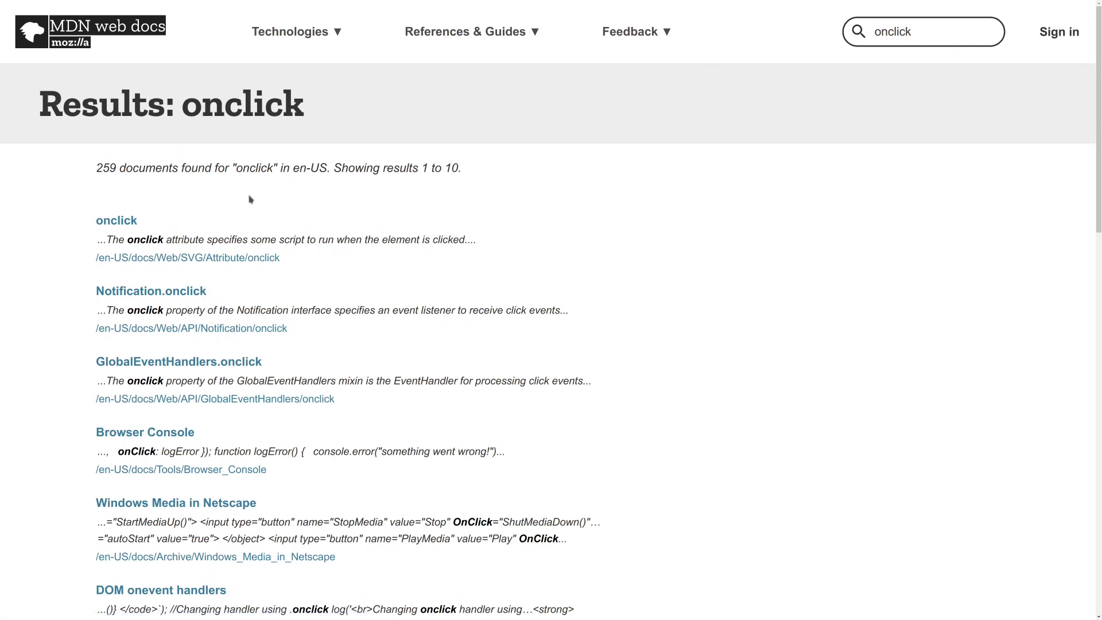
pyautogui.click(102, 222)
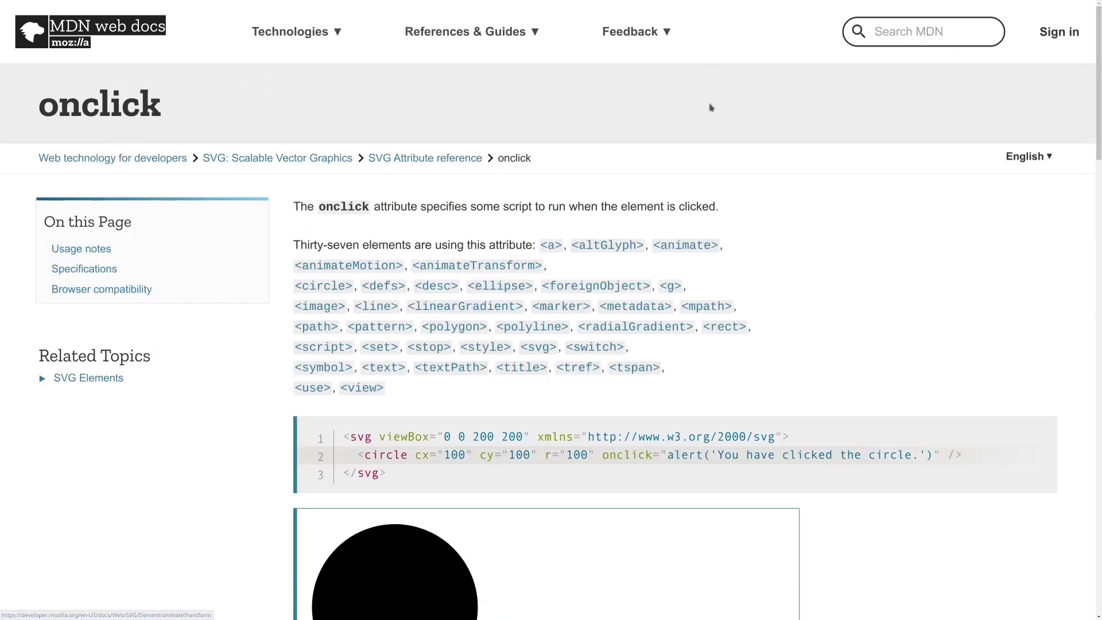
# Step: Search MDN for 'getUserMedia', open Navigator.getUserMedia() and scroll to its Syntax section
pyautogui.click(901, 33)
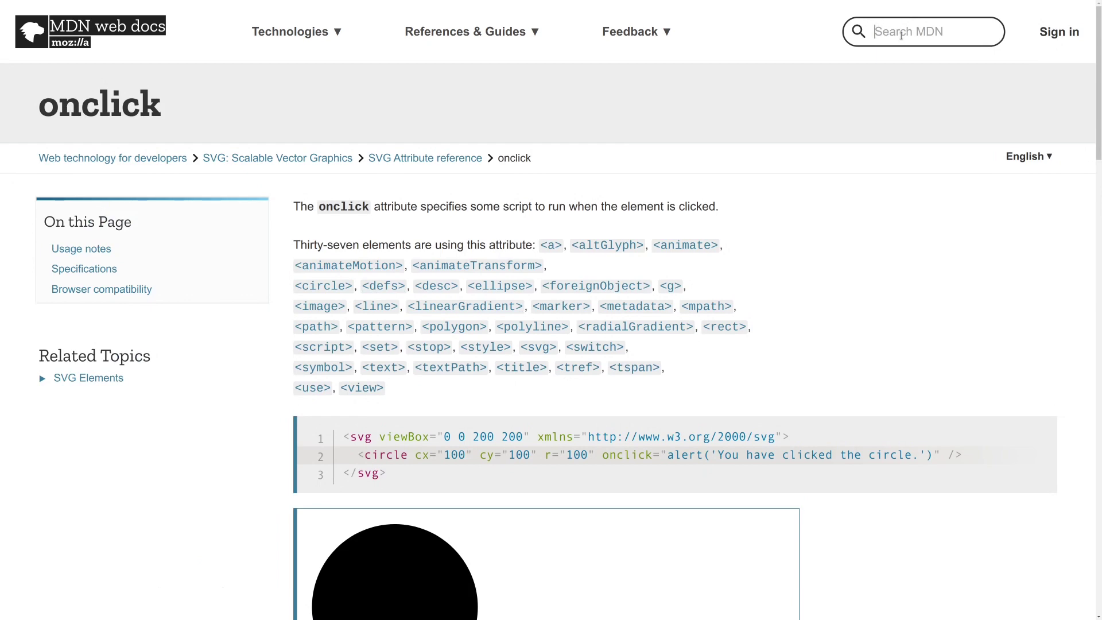
pyautogui.write('getUserMedia')
pyautogui.press('Return')
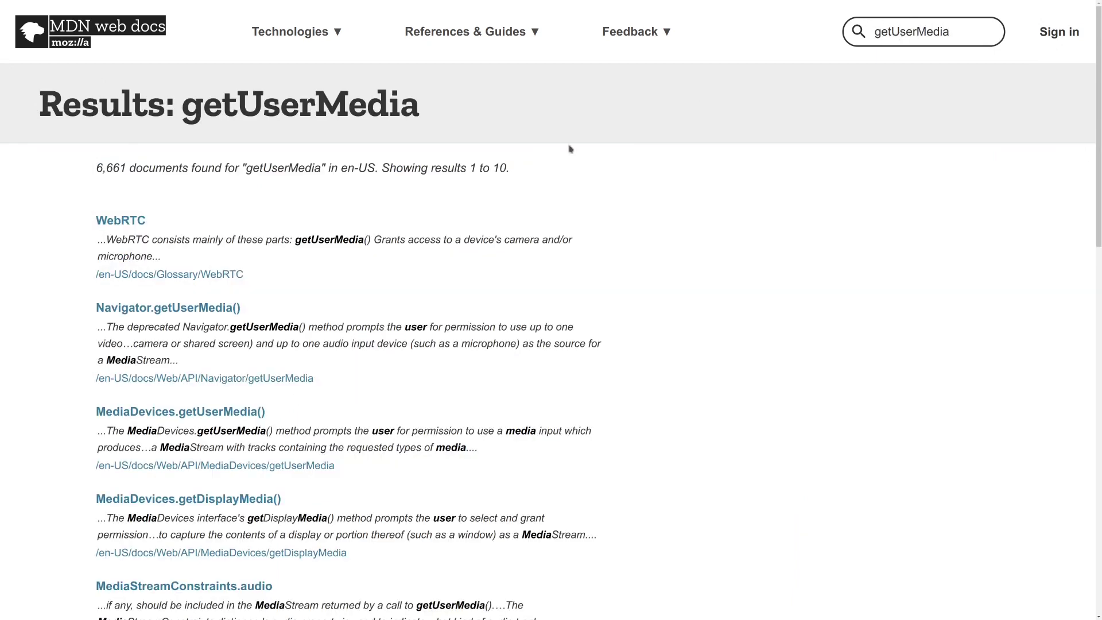
pyautogui.click(165, 310)
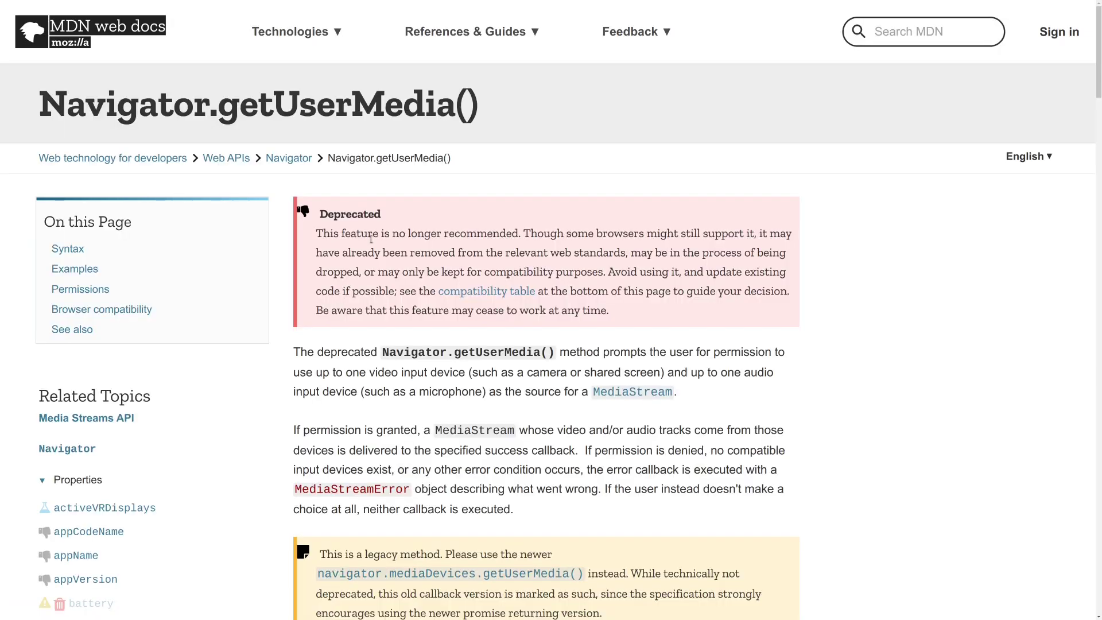
pyautogui.hotkey('alt', 'Left')
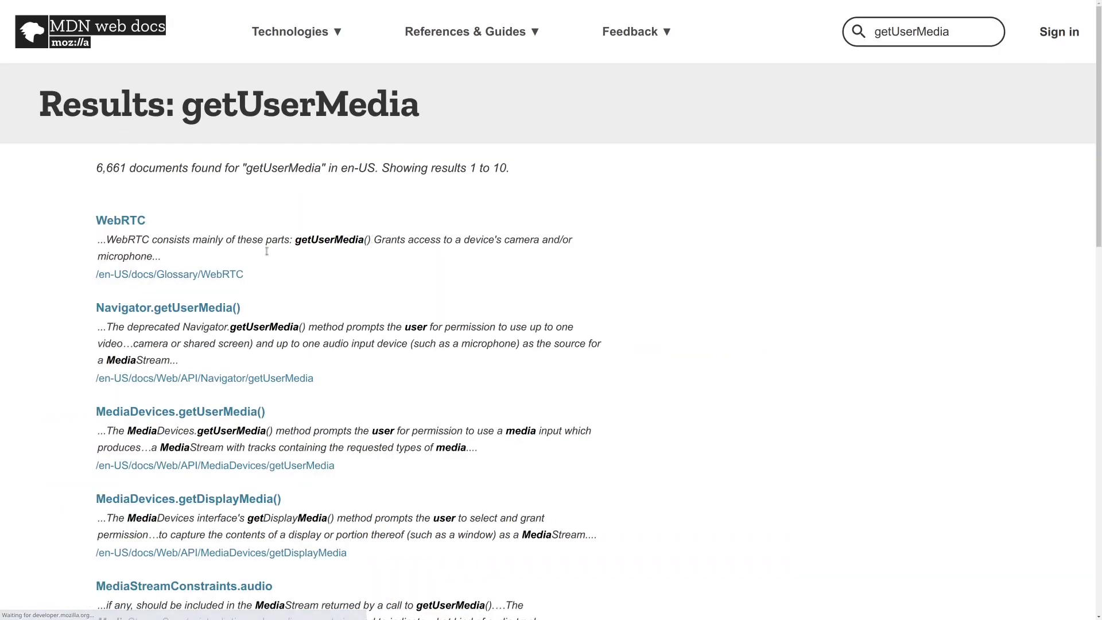
pyautogui.click(179, 308)
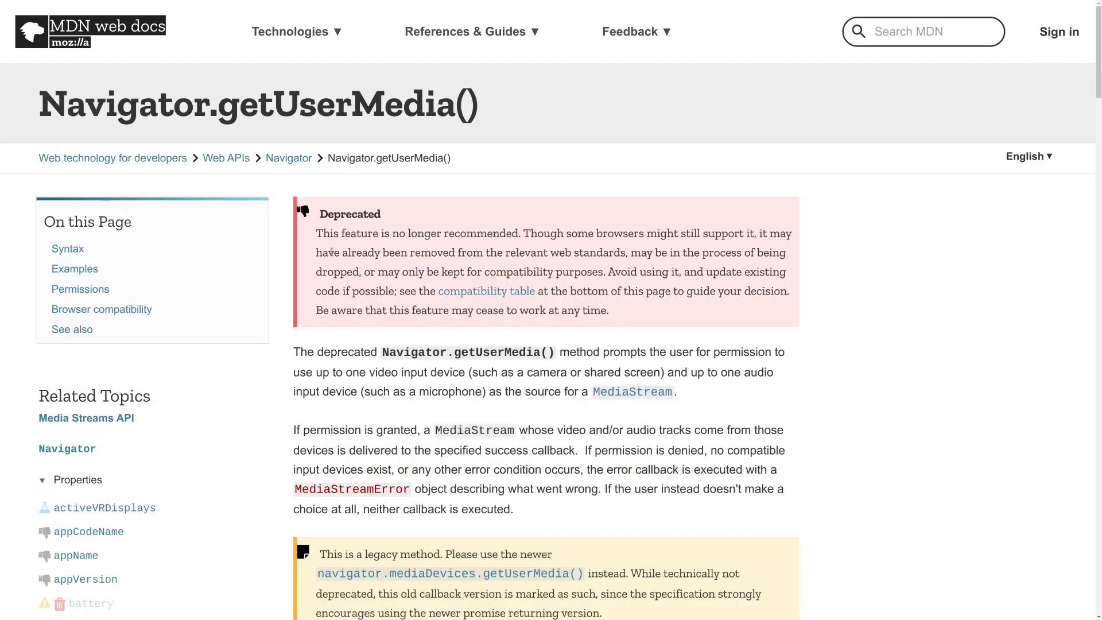
pyautogui.scroll(-3, 332, 253)
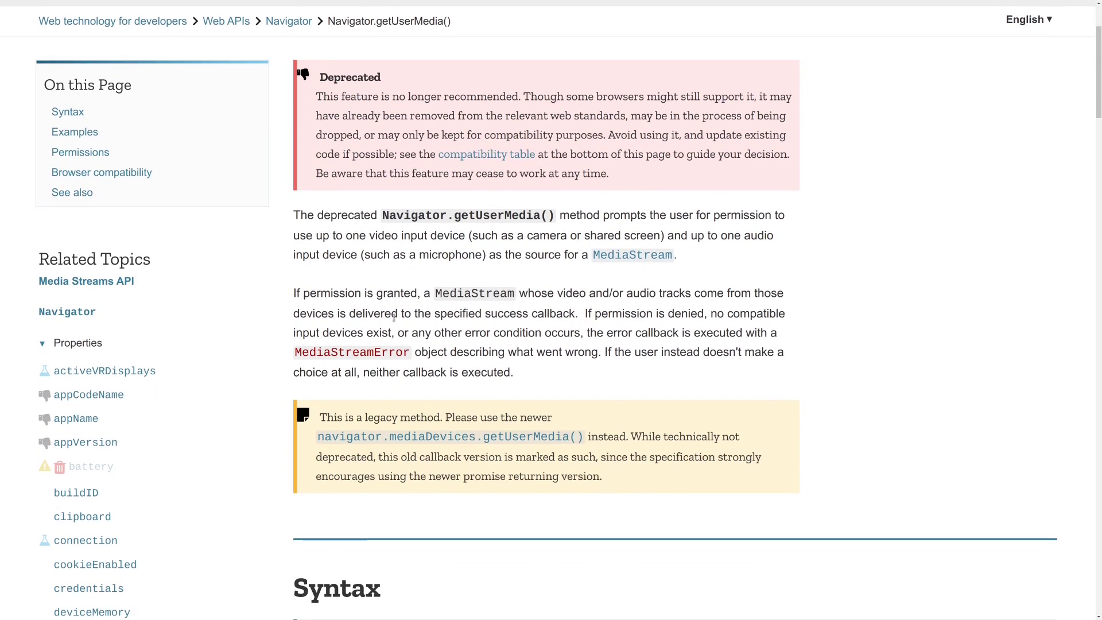
pyautogui.scroll(-3, 394, 317)
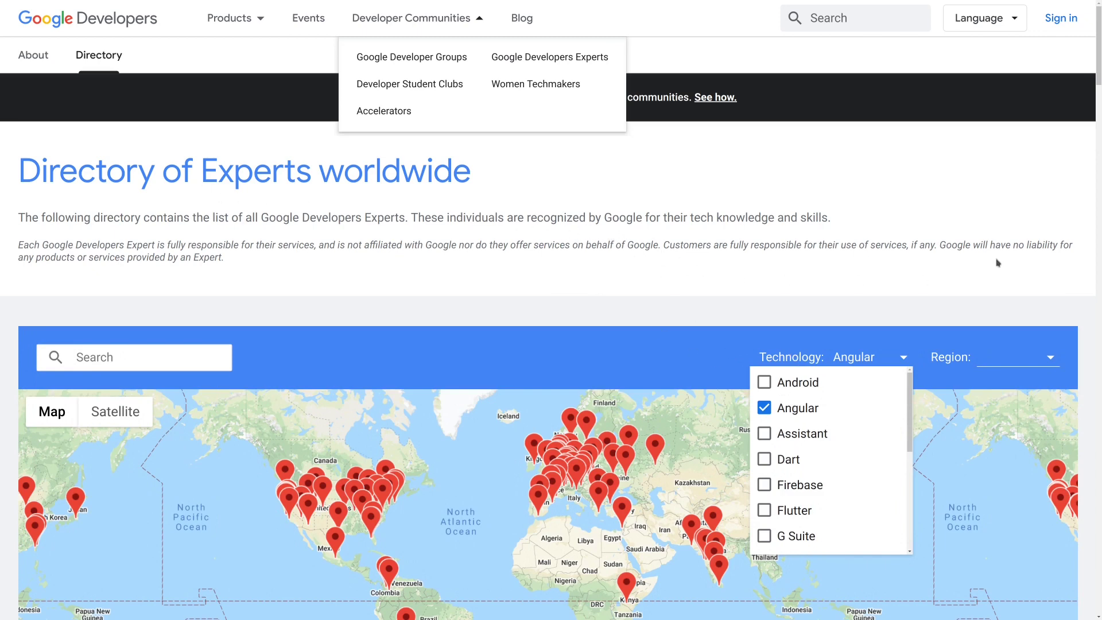
# Step: Pan and zoom the Angular-filtered experts map and view the Denver expert's details
pyautogui.scroll(-2, 1005, 261)
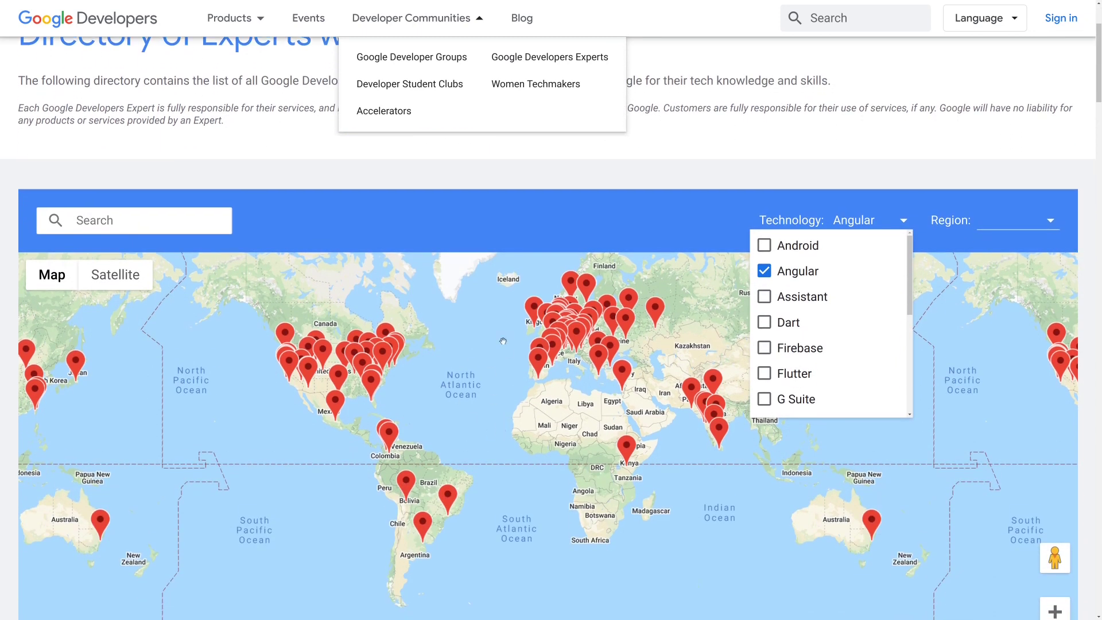
pyautogui.moveTo(451, 381); pyautogui.dragTo(505, 391)
pyautogui.click(505, 392)
pyautogui.scroll(1, 412, 401)
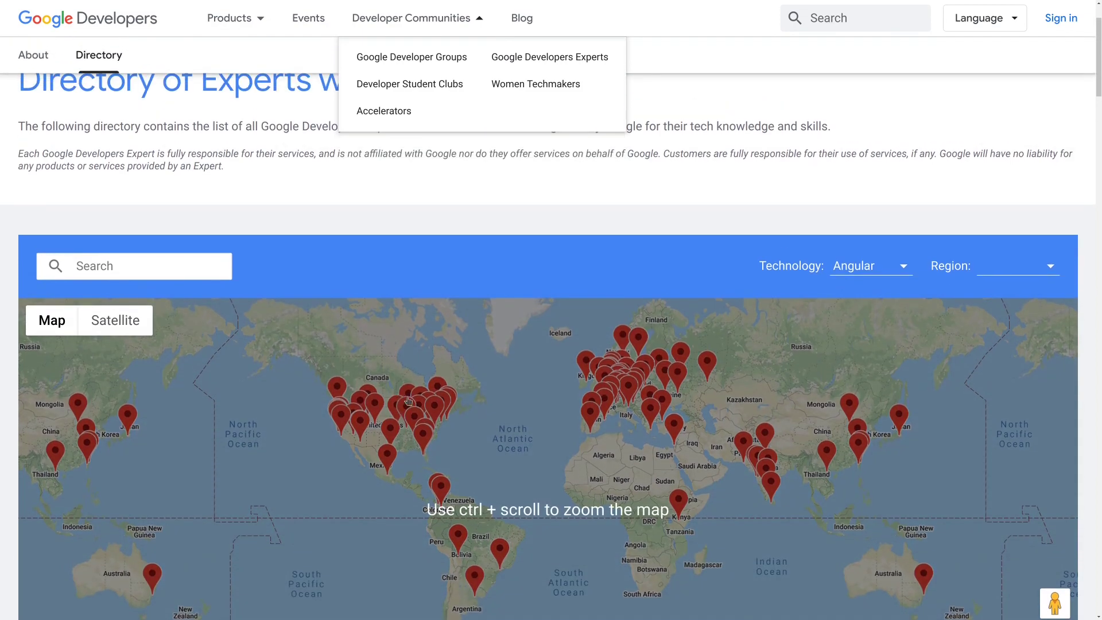
pyautogui.scroll(-2, 437, 393)
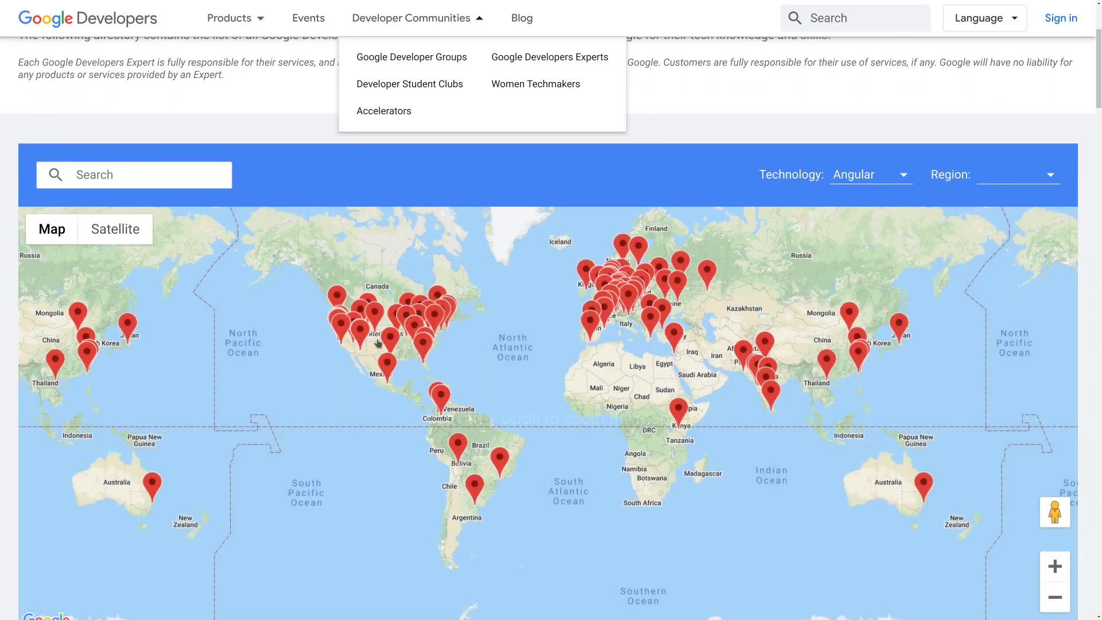
pyautogui.scroll(3, 400, 346)
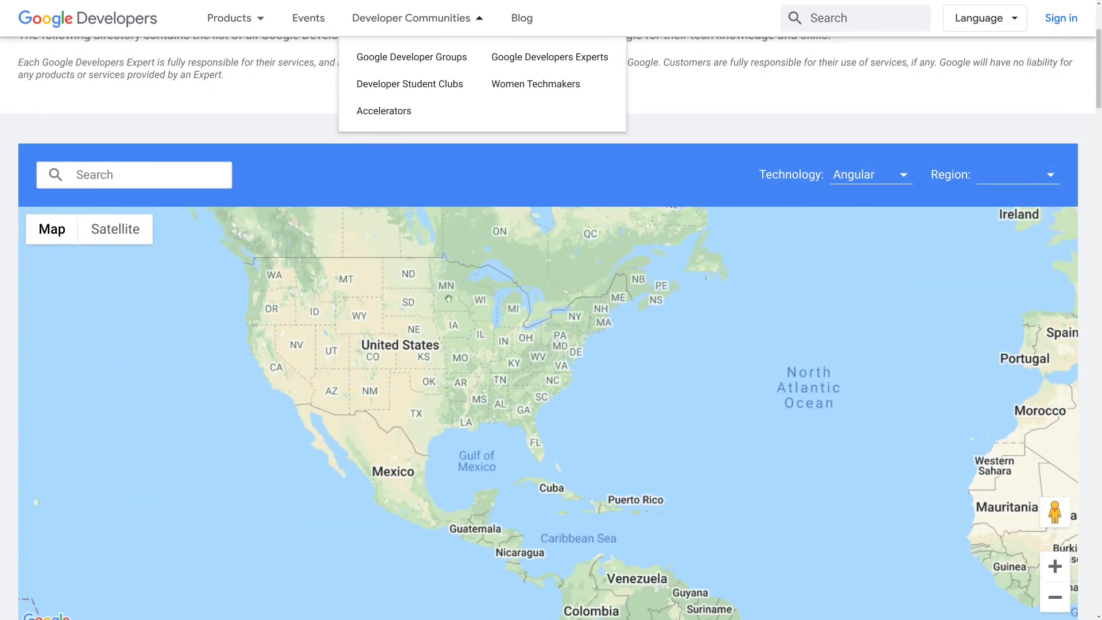
pyautogui.scroll(-3, 523, 313)
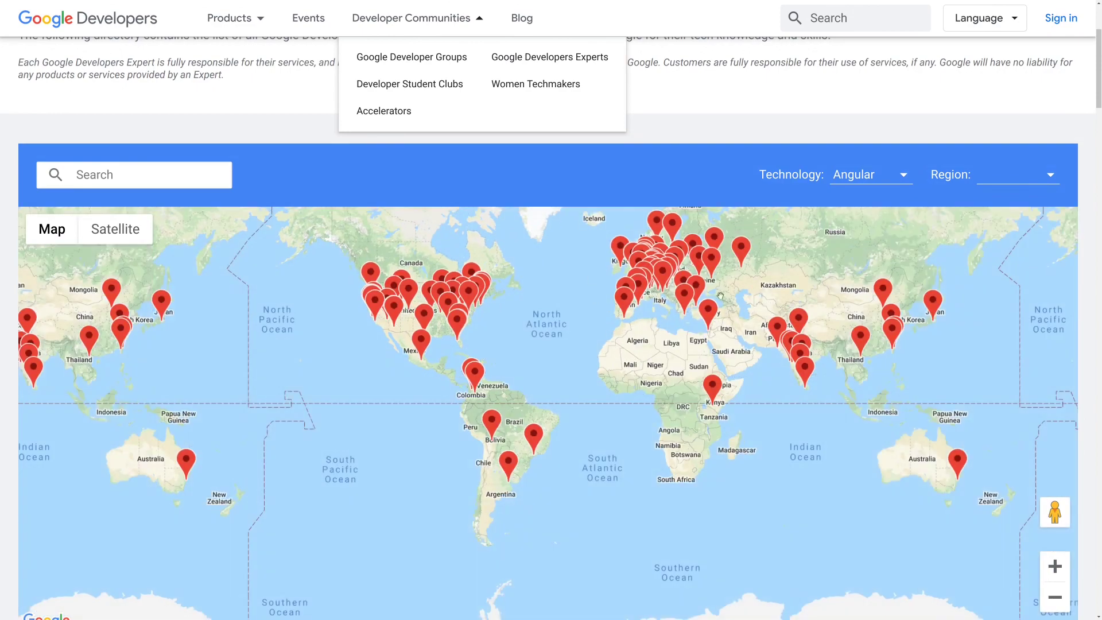
pyautogui.scroll(3, 422, 316)
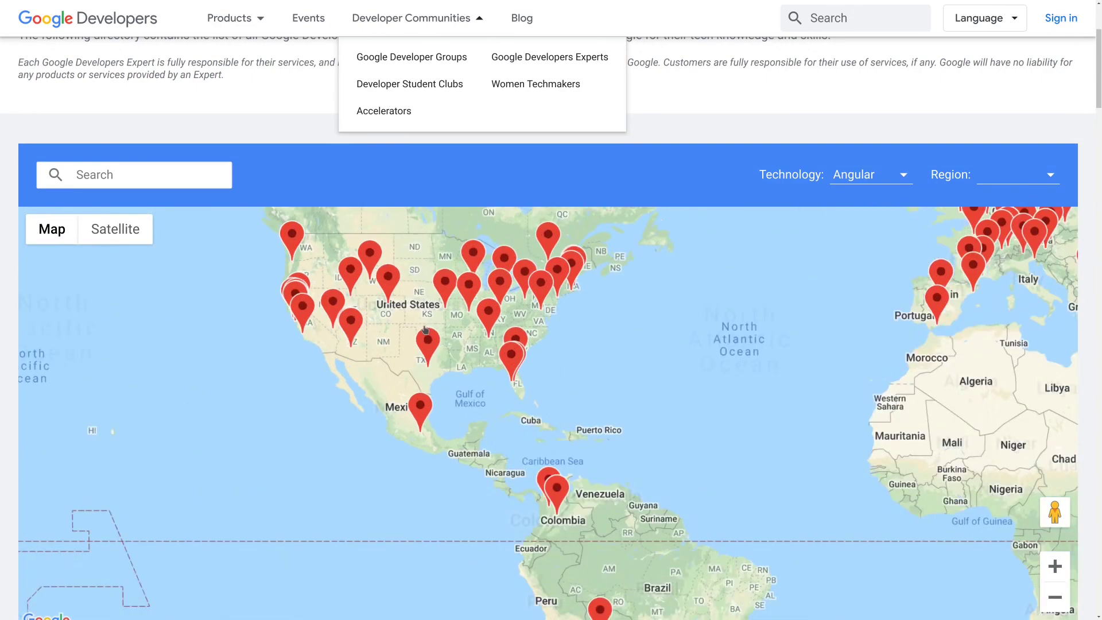
pyautogui.click(373, 280)
pyautogui.scroll(1, 373, 362)
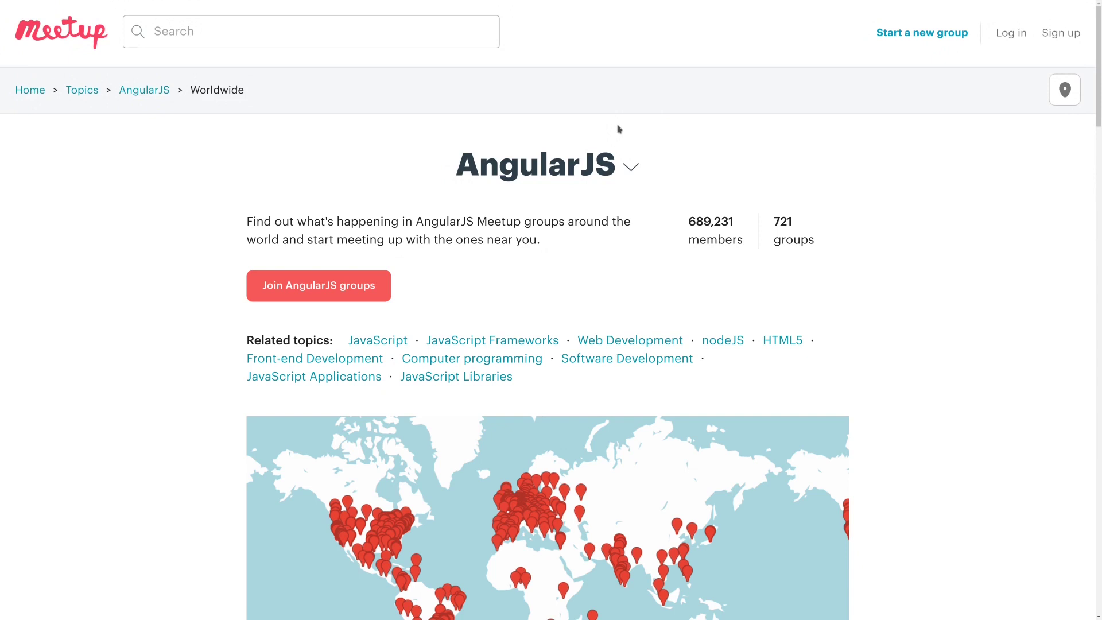
pyautogui.scroll(-5, 901, 273)
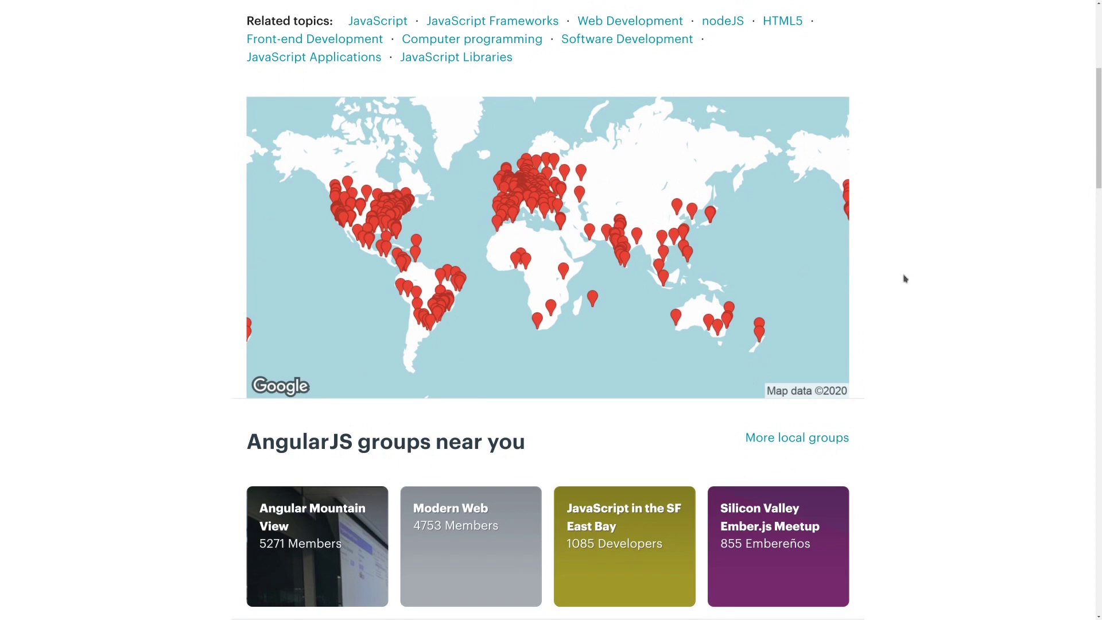
pyautogui.scroll(-2, 933, 270)
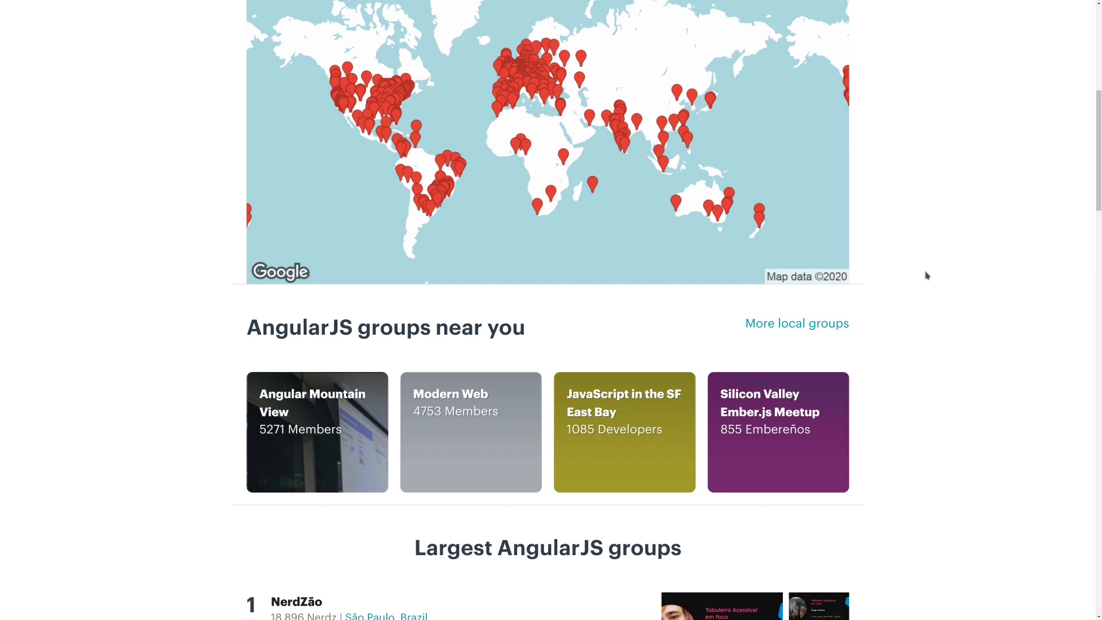
pyautogui.scroll(3, 926, 276)
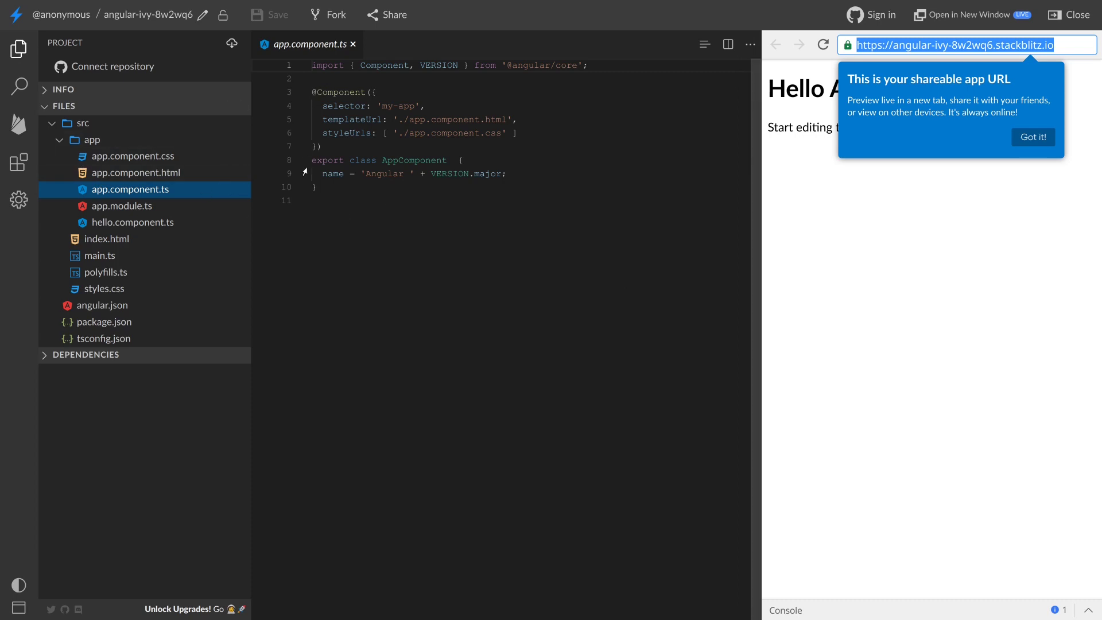
# Step: Change the app name on line 9 to 'Angularzzzz', dismiss the notice, and open the Firebase sidebar
pyautogui.click(403, 173)
pyautogui.write('zzzz')
pyautogui.click(1030, 138)
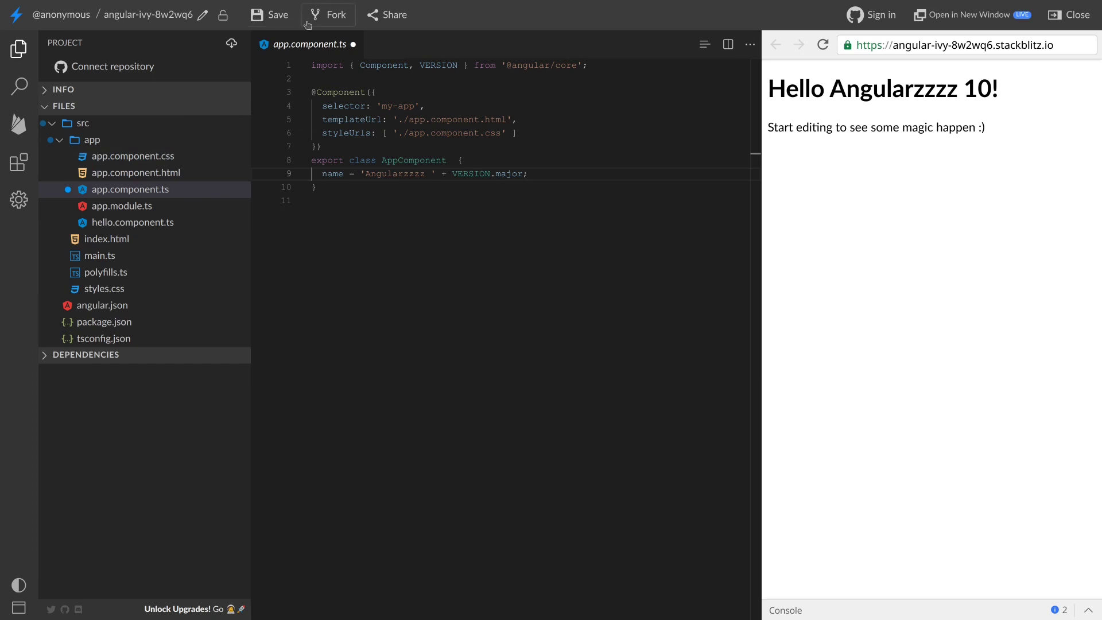
pyautogui.click(8, 126)
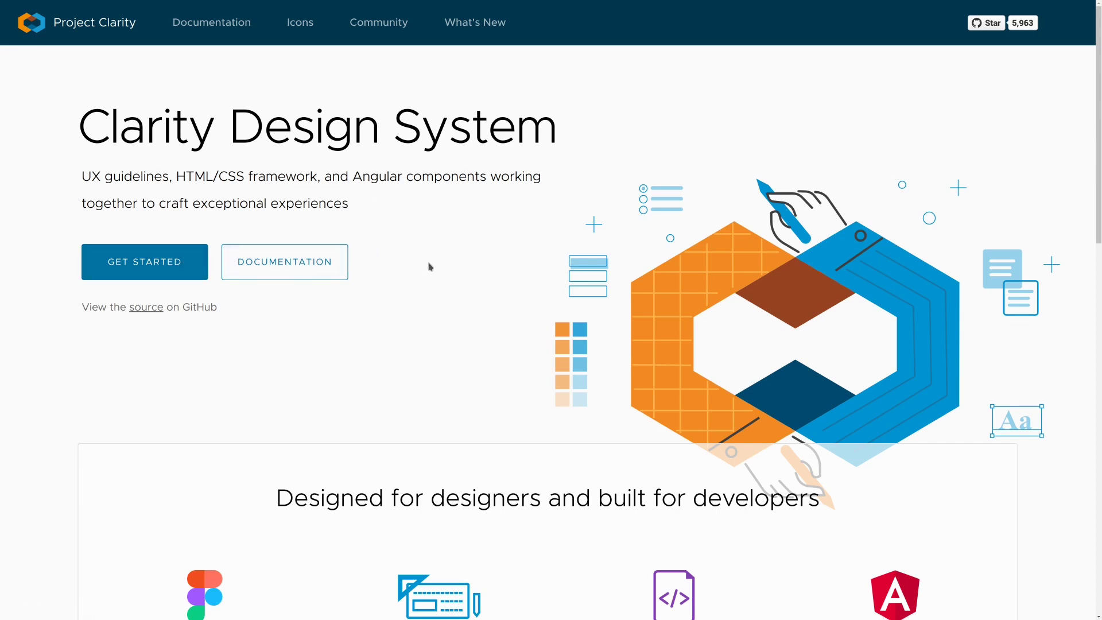
# Step: Scroll up and down the Clarity Design System home page to look over its content
pyautogui.scroll(-3, 432, 268)
pyautogui.scroll(-3, 431, 269)
pyautogui.scroll(3, 445, 308)
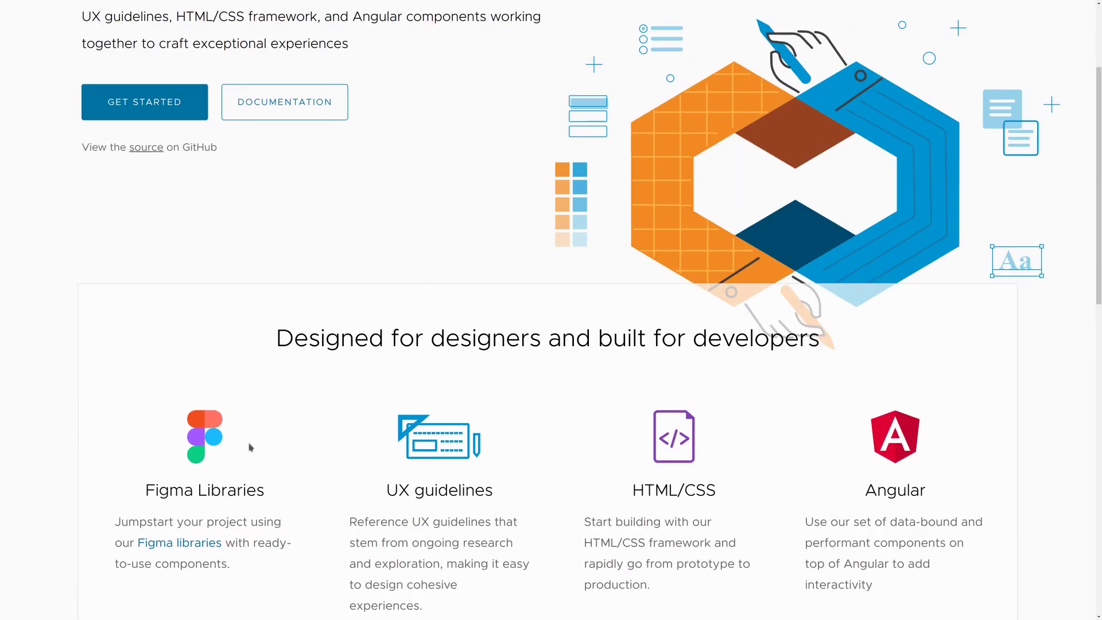
pyautogui.scroll(-2, 334, 456)
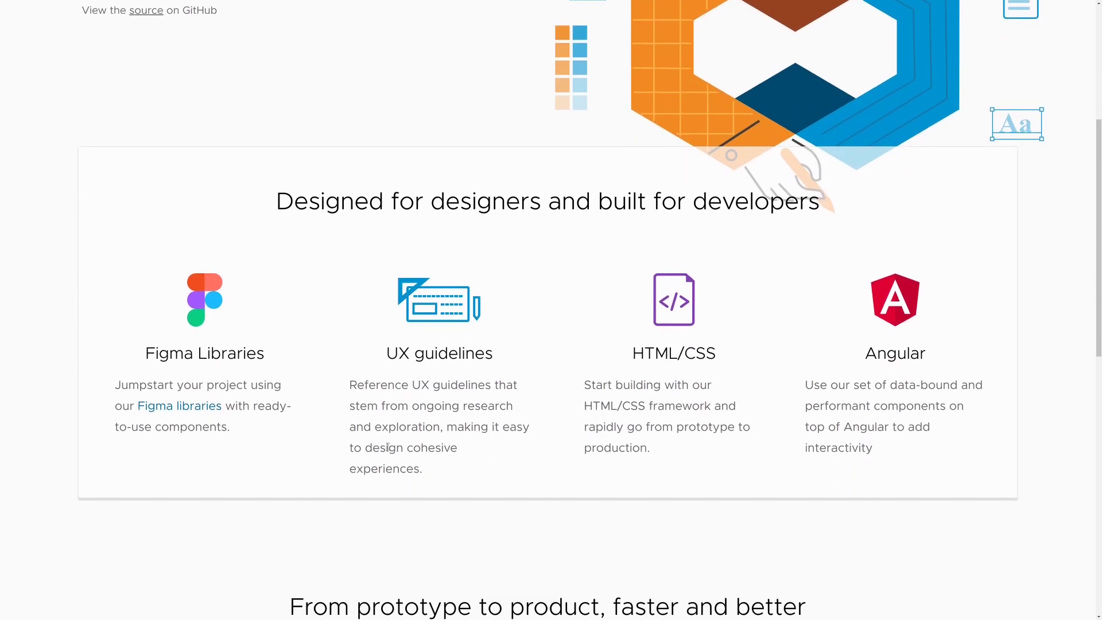
pyautogui.scroll(5, 492, 460)
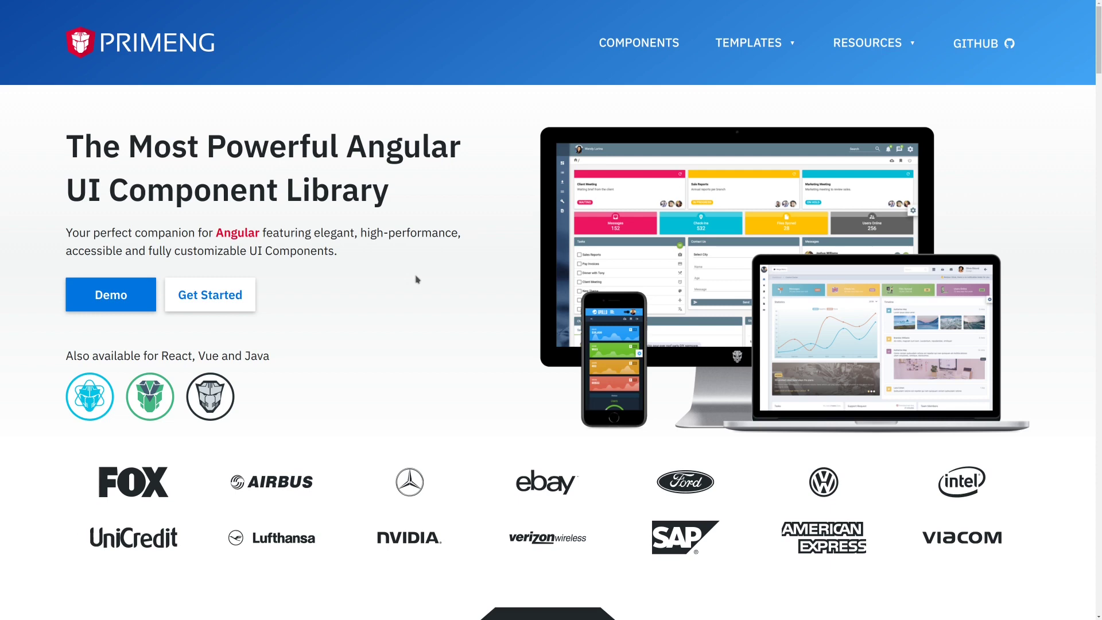
# Step: Open PrimeNG's MultiSelect component demo and expand its Select Countries dropdown
pyautogui.click(638, 43)
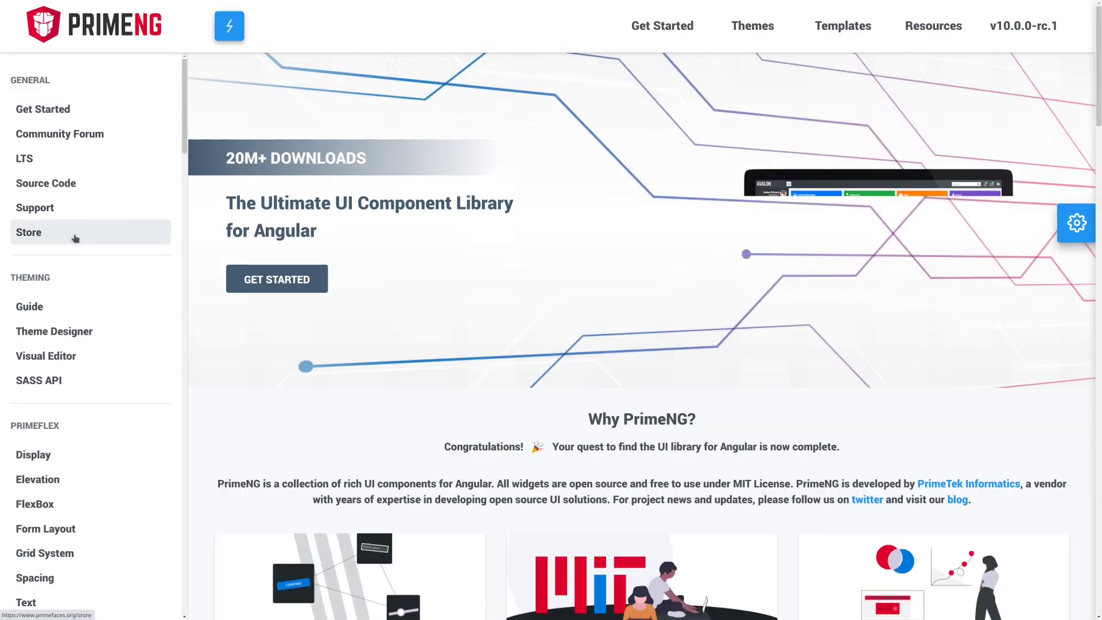
pyautogui.scroll(-15, 74, 238)
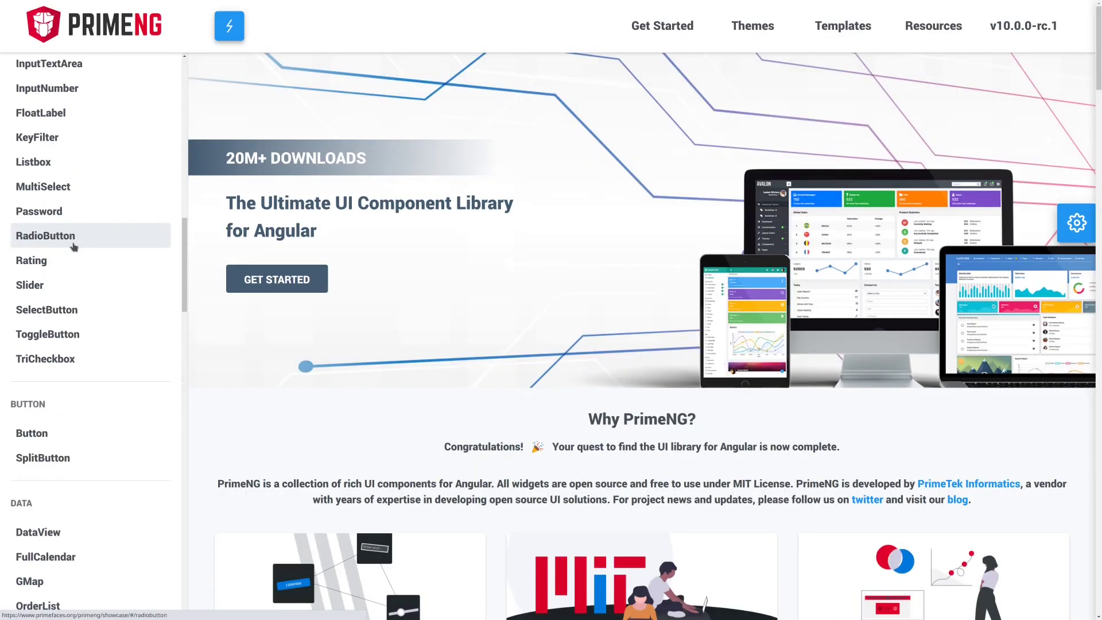
pyautogui.scroll(1, 74, 246)
pyautogui.click(72, 235)
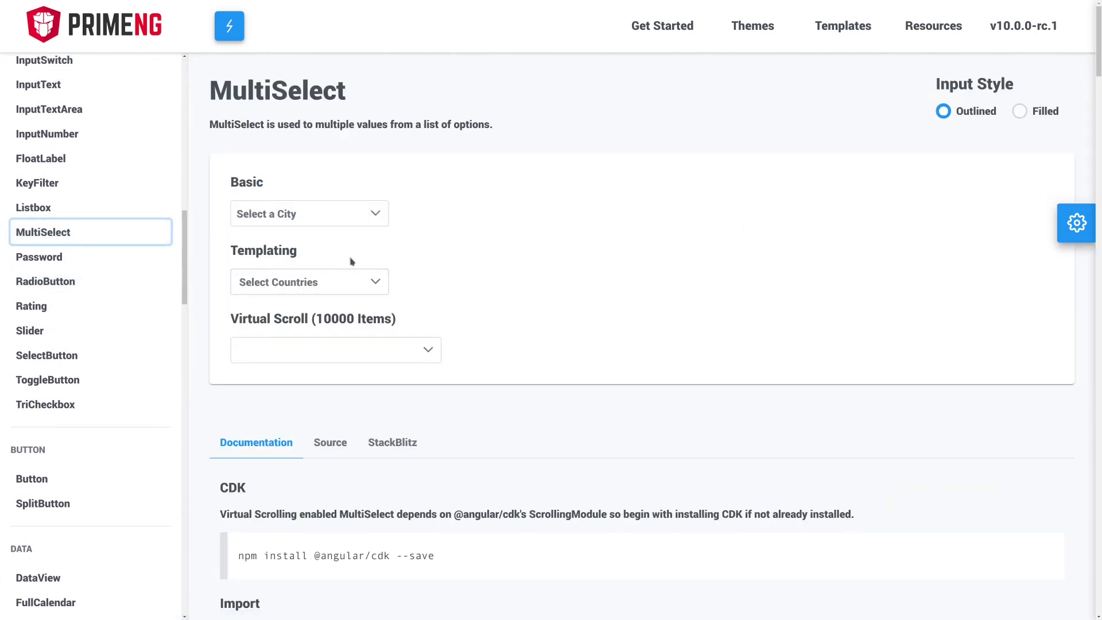
pyautogui.click(347, 281)
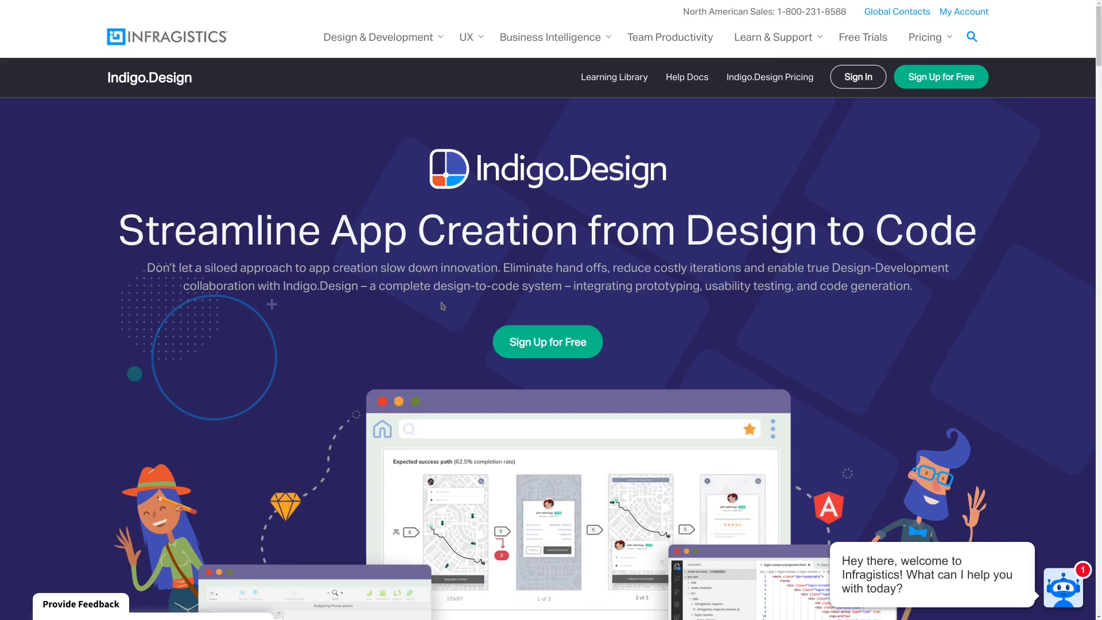
# Step: Scroll the Indigo.Design page to the 'One design system for designers & developers' section
pyautogui.scroll(-5, 409, 283)
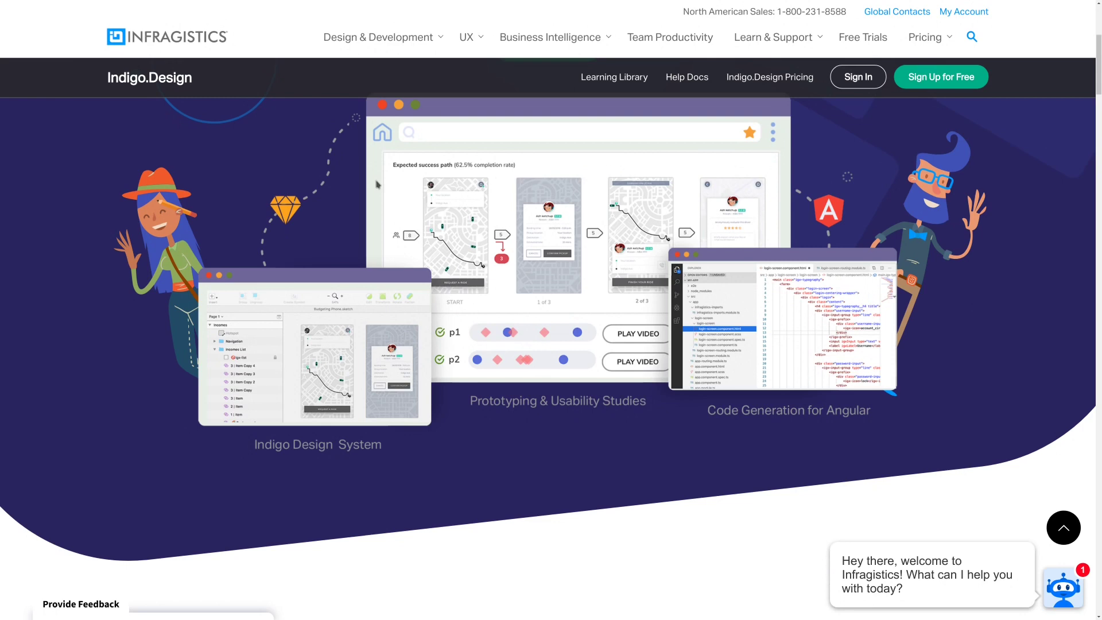
pyautogui.scroll(-7, 377, 183)
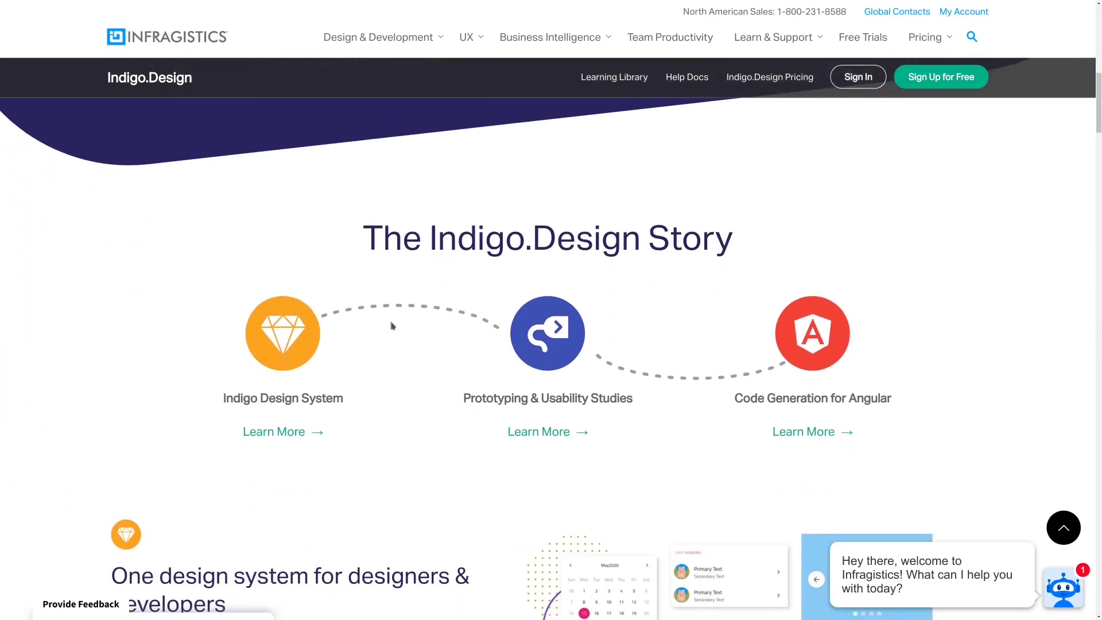
pyautogui.scroll(-3, 339, 323)
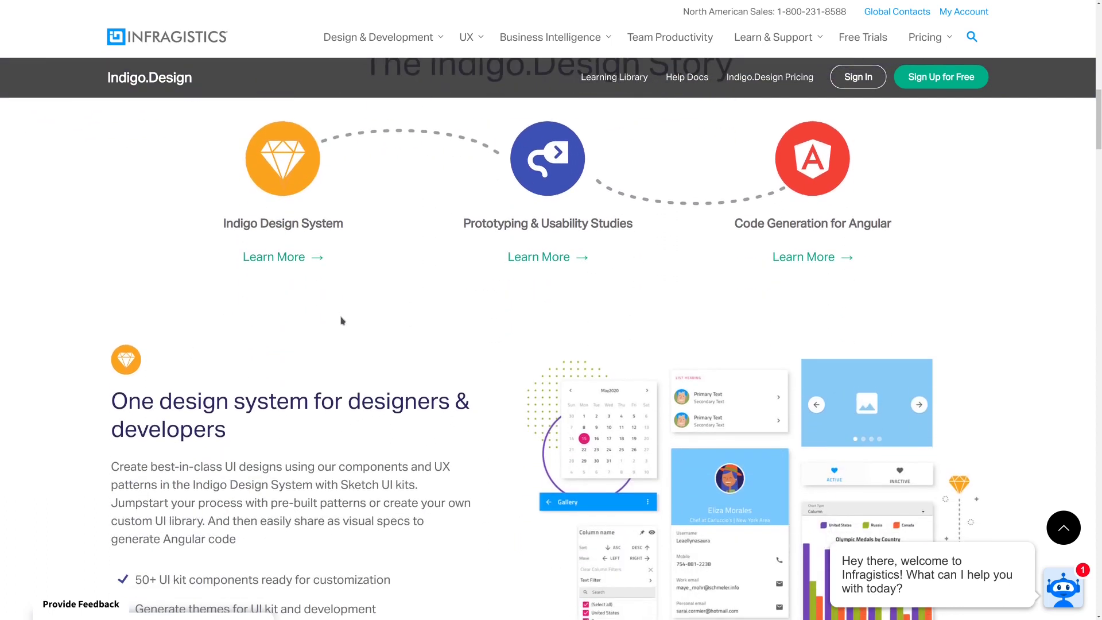
pyautogui.scroll(-2, 342, 320)
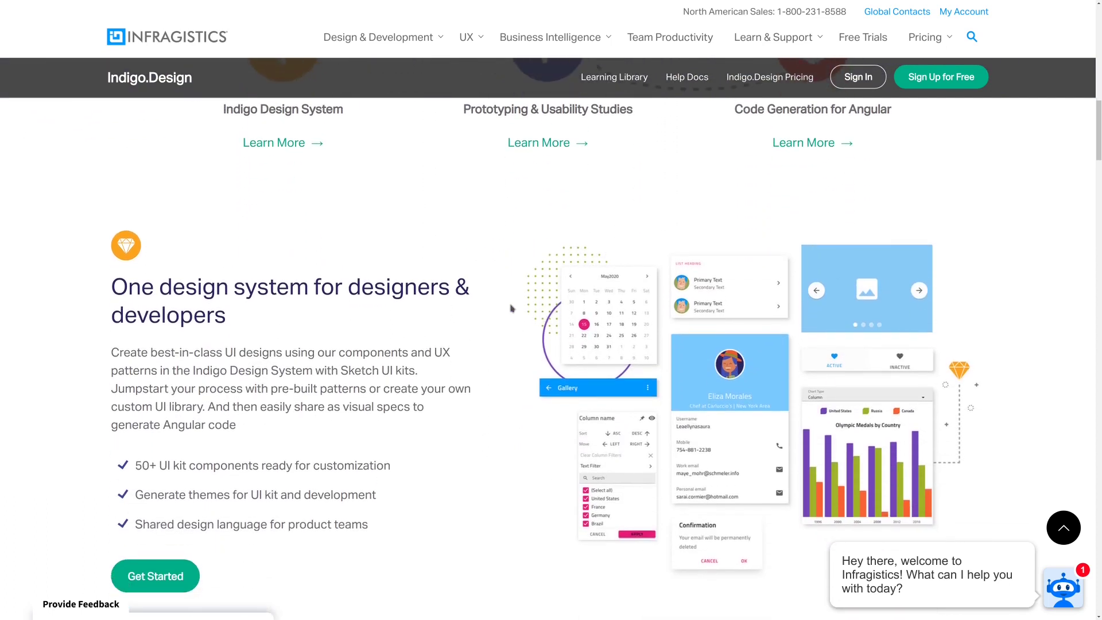
pyautogui.scroll(2, 543, 317)
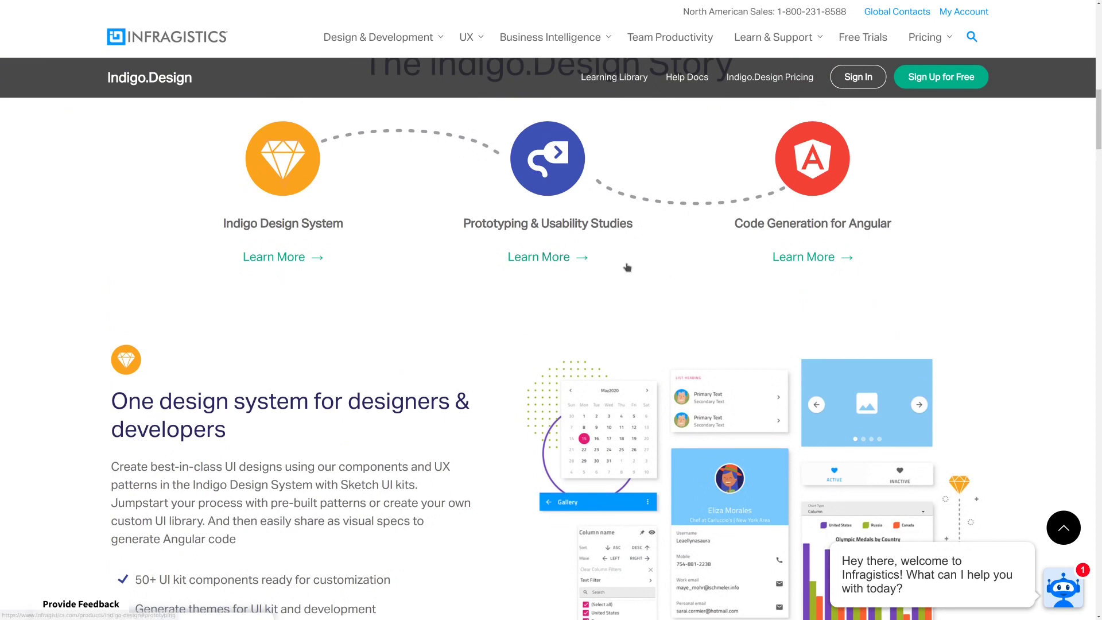
pyautogui.scroll(-3, 627, 278)
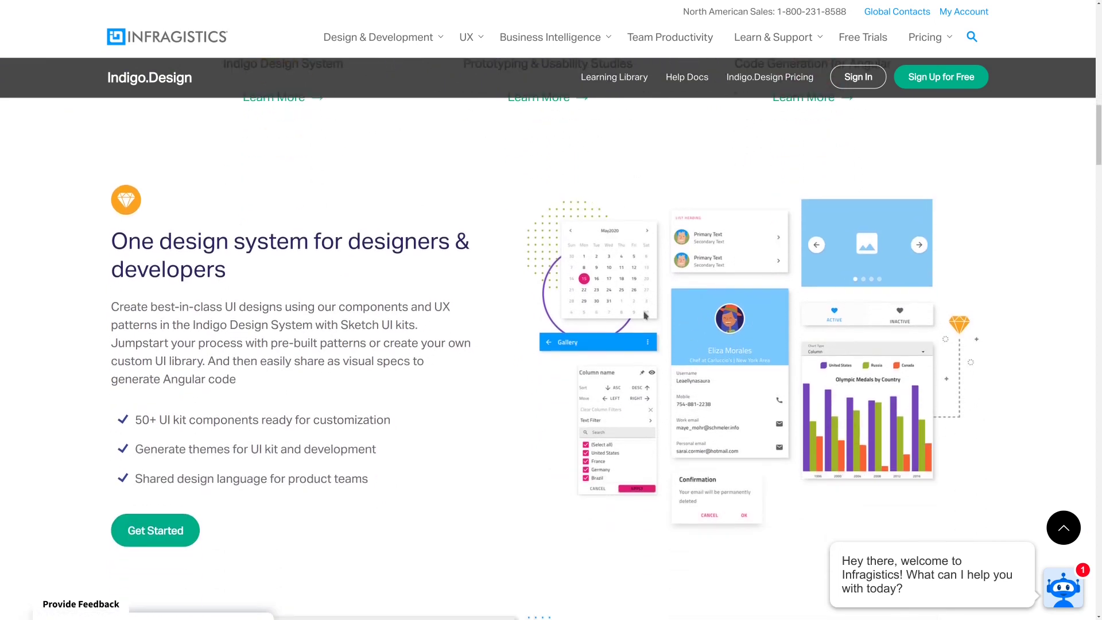